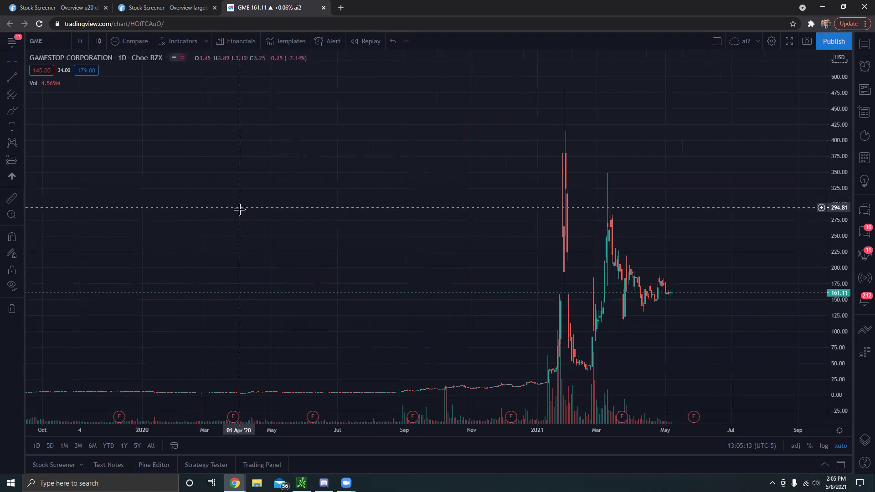
Zoom the GME daily chart, then load Enphase Energy (ENPH) in its place.
scroll(238, 209, up, 5)
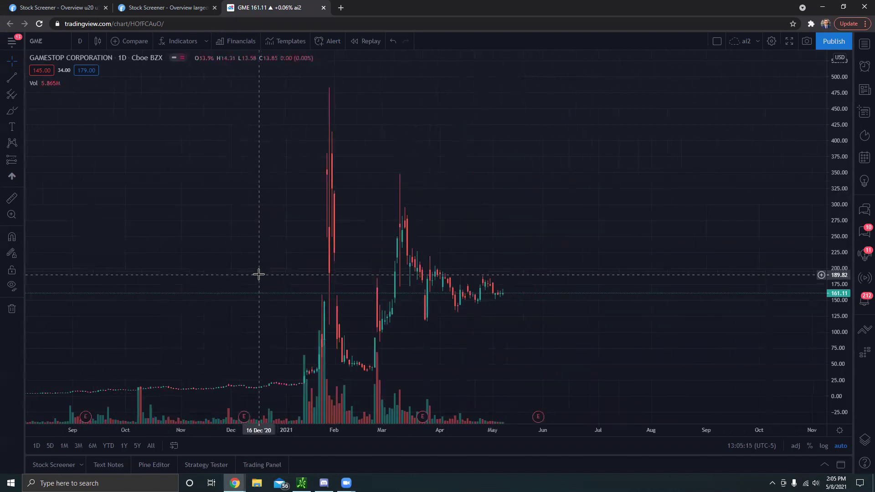
scroll(269, 274, down, 3)
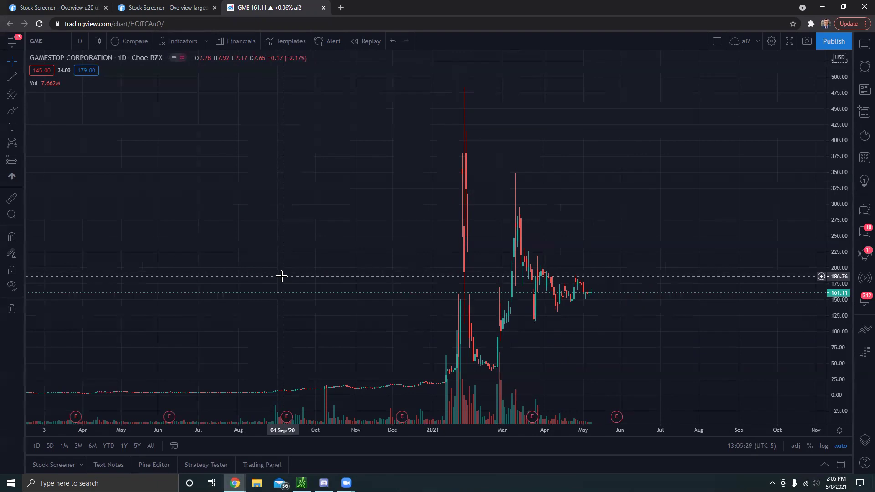
text(ENPH)
key(Return)
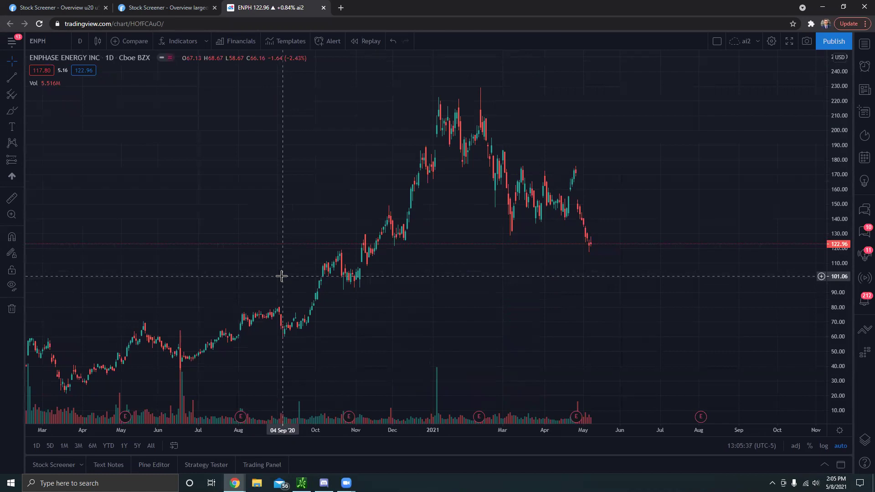
scroll(420, 352, down, 4)
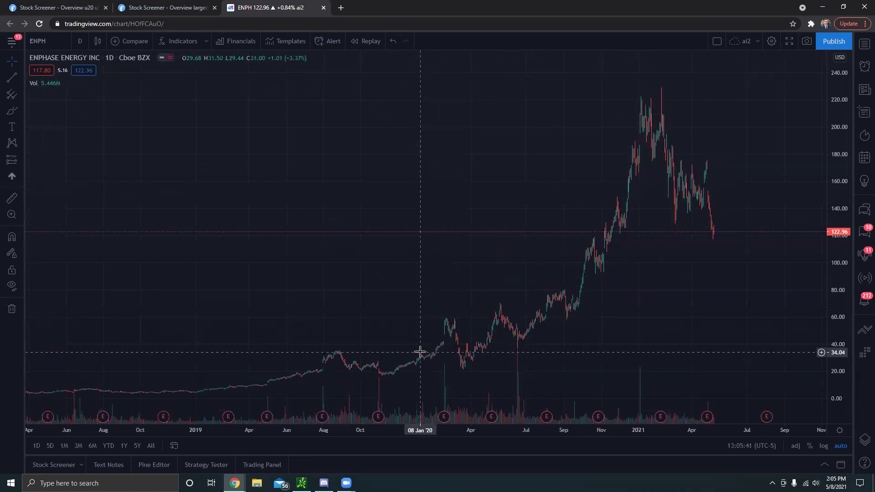
scroll(595, 273, up, 3)
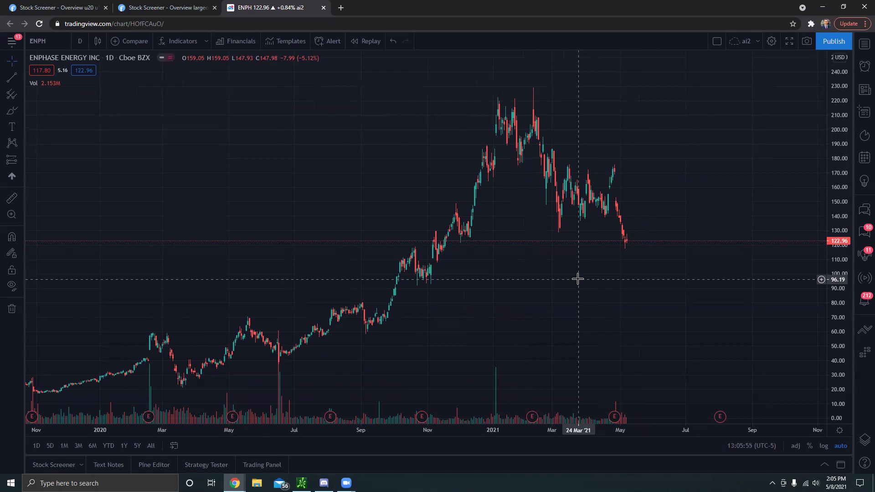
Bring up the short-squeeze screener tab and confirm Float Short stays at Over 30%.
click(81, 14)
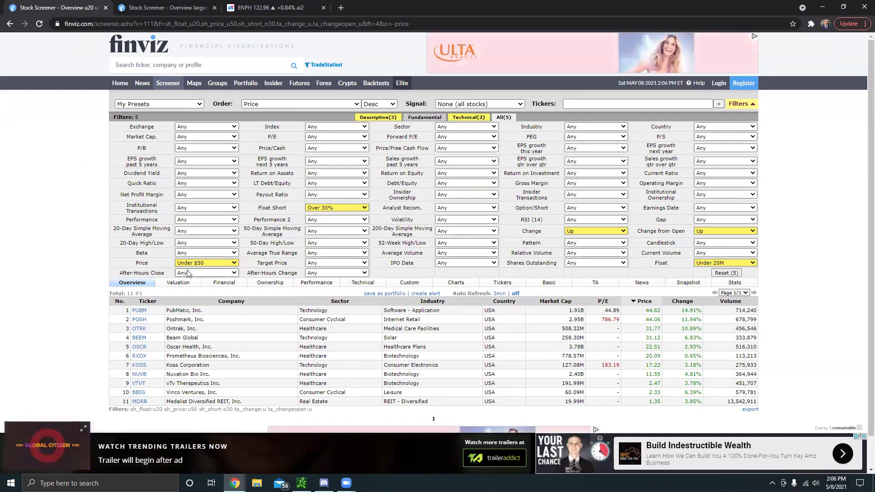
click(332, 208)
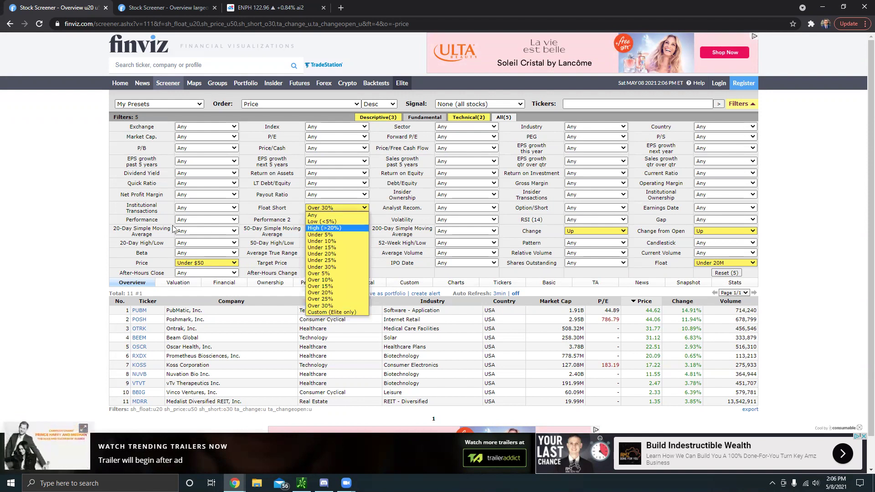
click(85, 225)
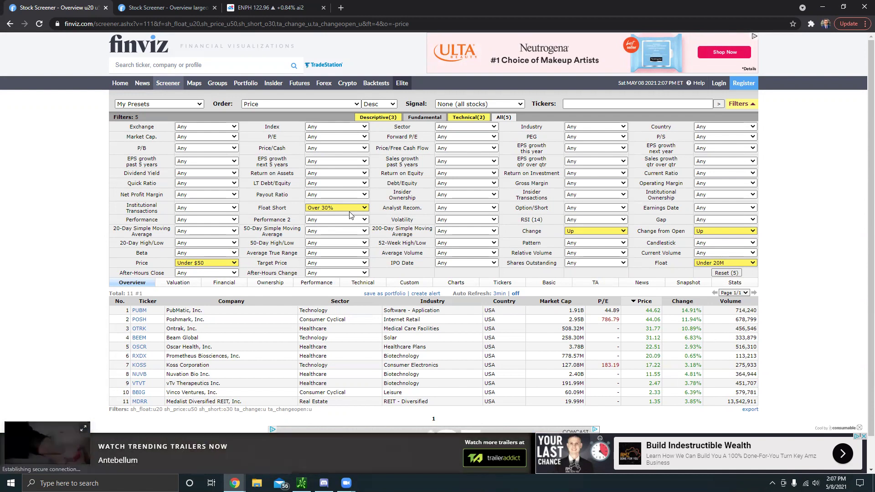
Confirm Float stays Under 20M, then bring up the link options for the POSH ticker.
click(742, 263)
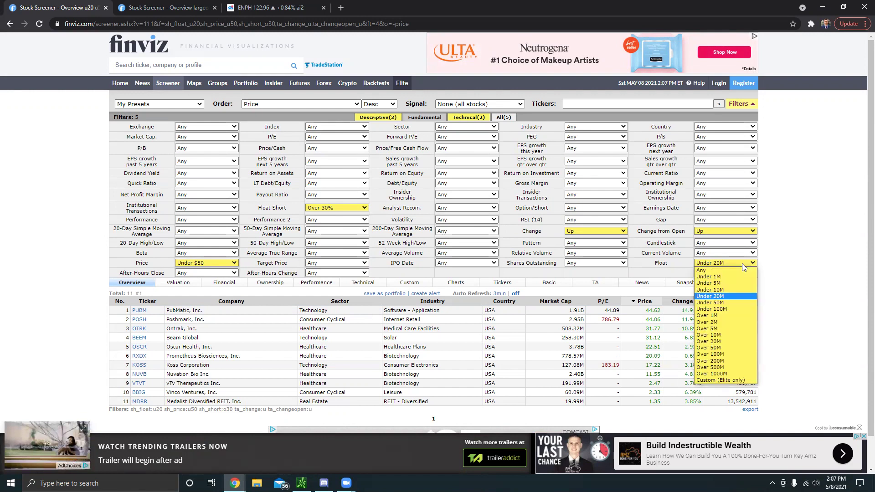
click(817, 249)
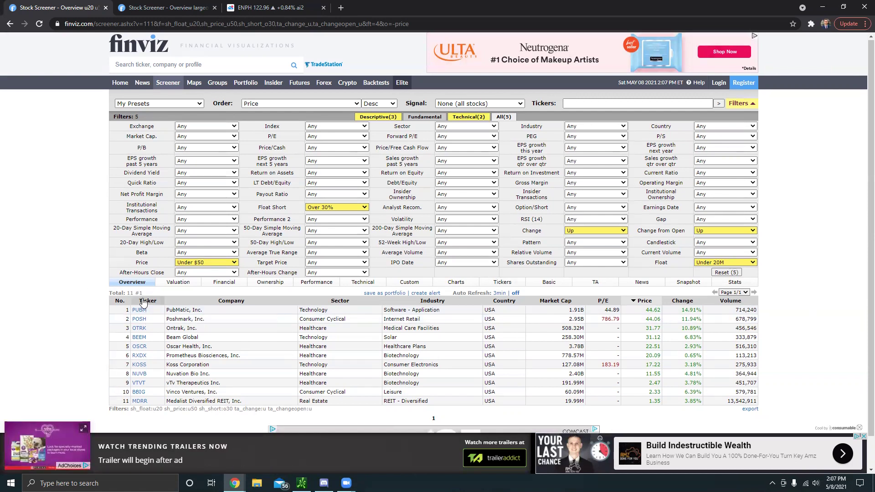
scroll(143, 302, down, 1)
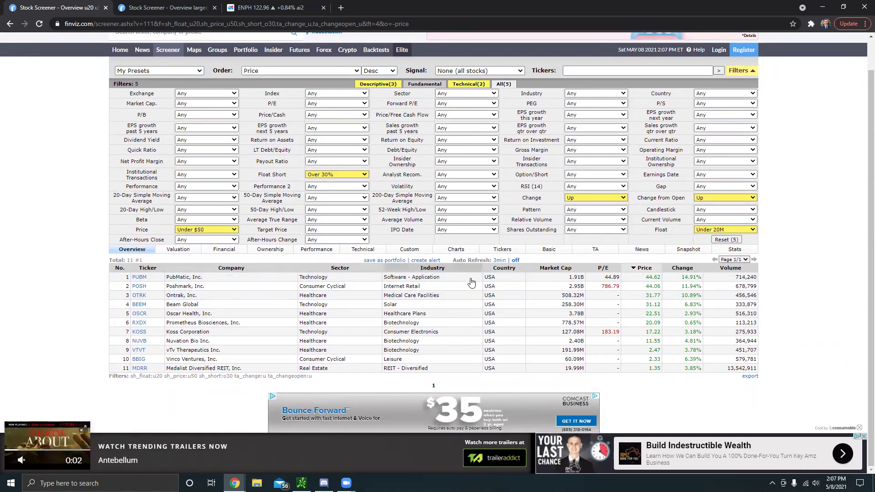
mouse_move(144, 288)
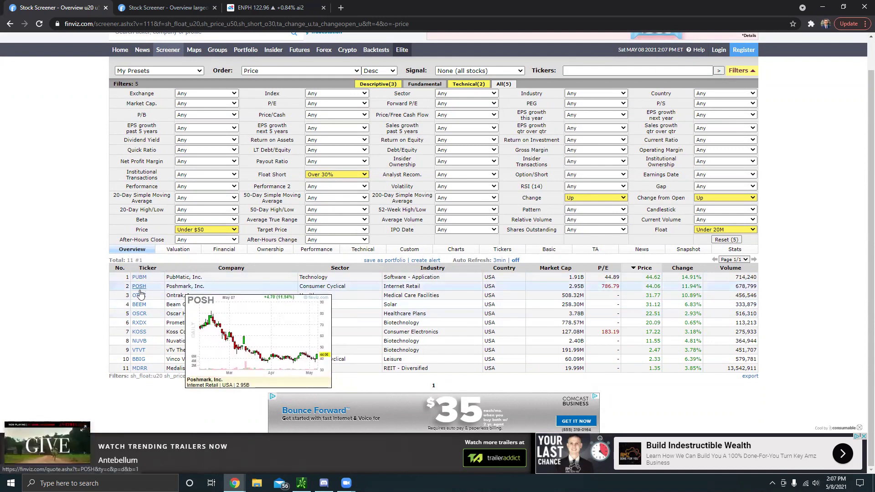
right_click(139, 288)
Open POSH in a new tab and review its chart and fundamentals: 44.06, 30.25% short float.
click(151, 294)
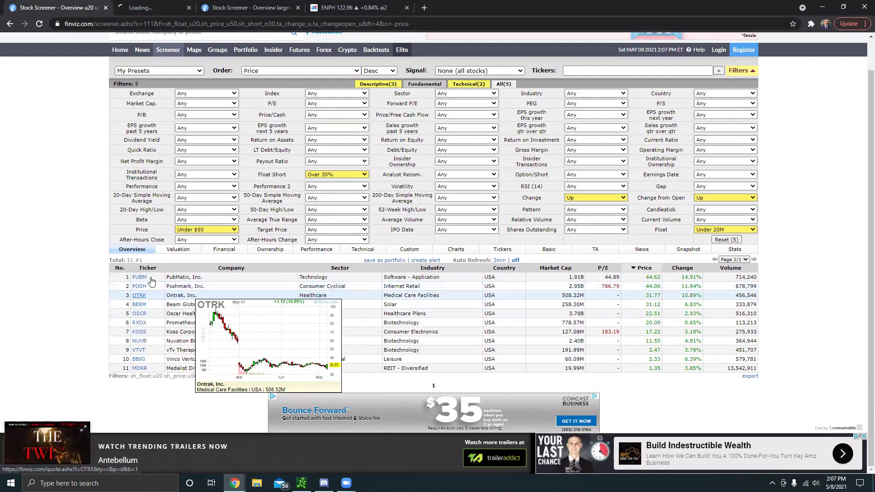
click(162, 10)
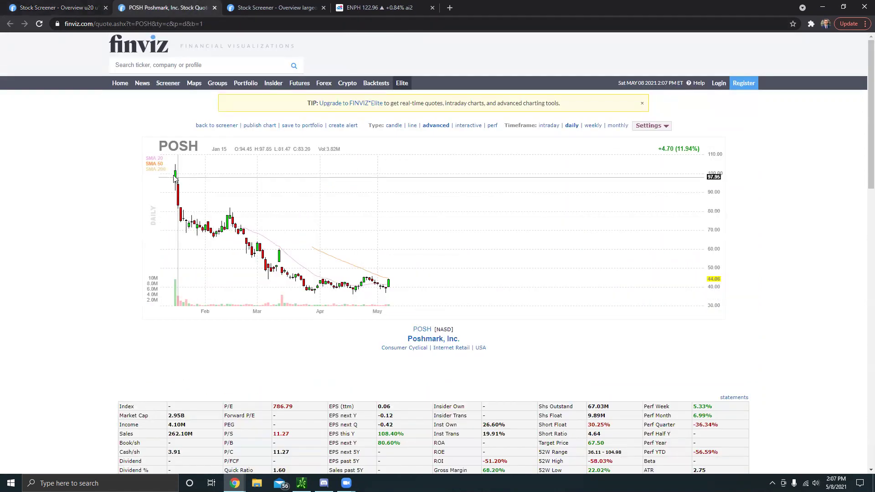
scroll(286, 287, down, 4)
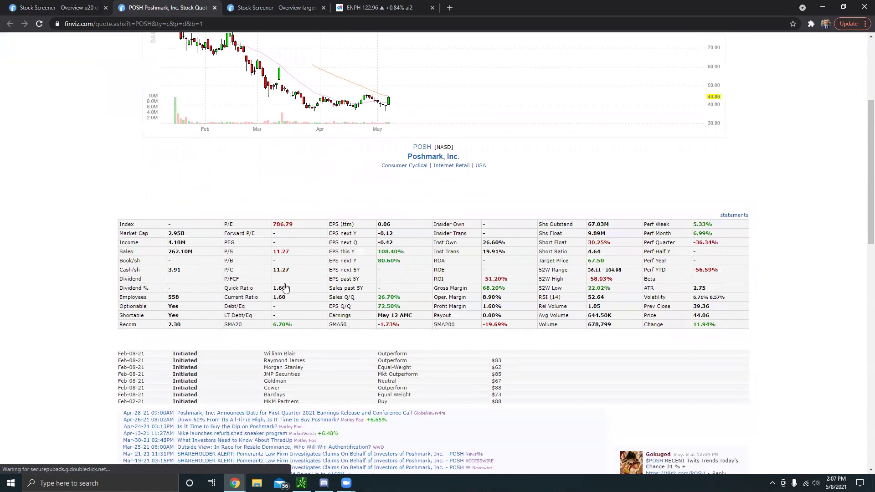
scroll(317, 255, up, 4)
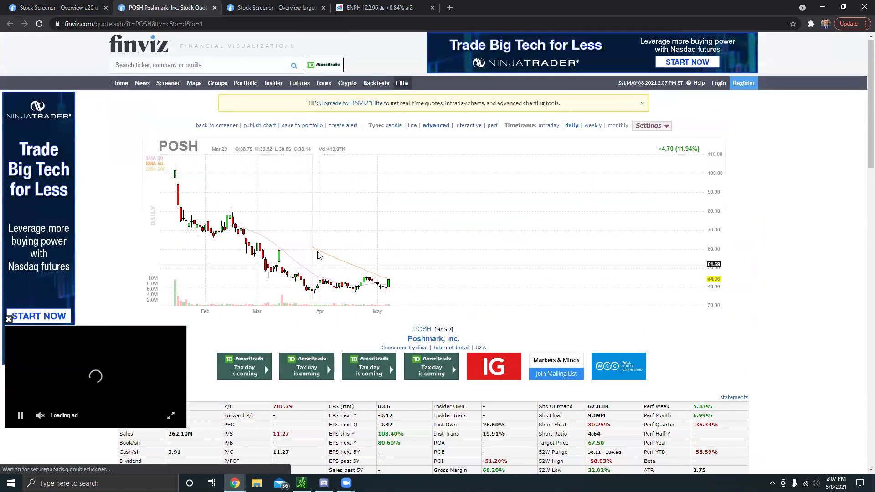
scroll(472, 308, down, 1)
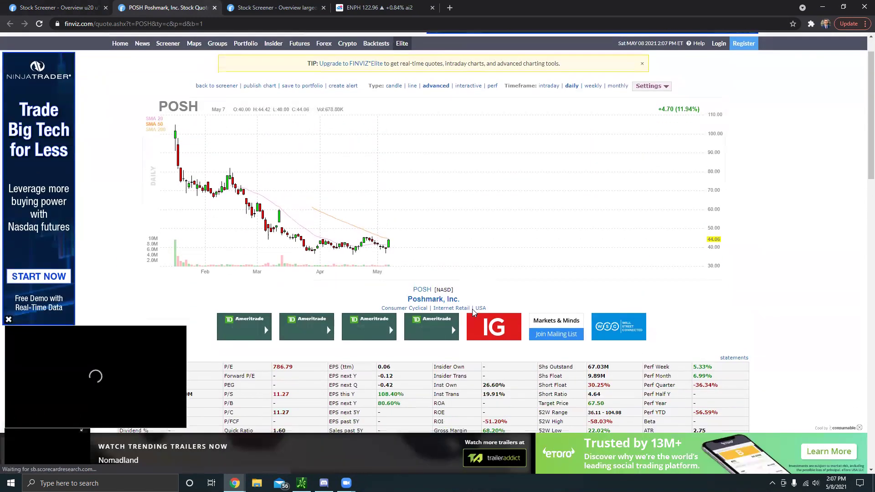
scroll(402, 264, down, 3)
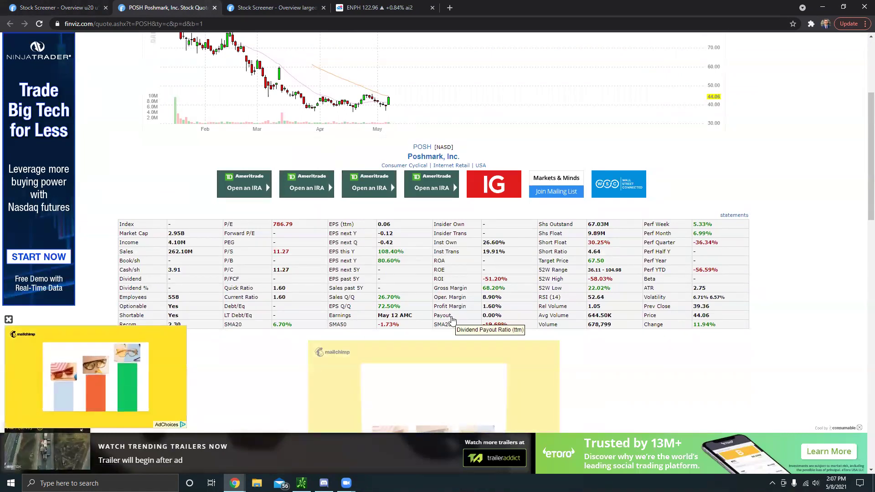
scroll(452, 320, up, 4)
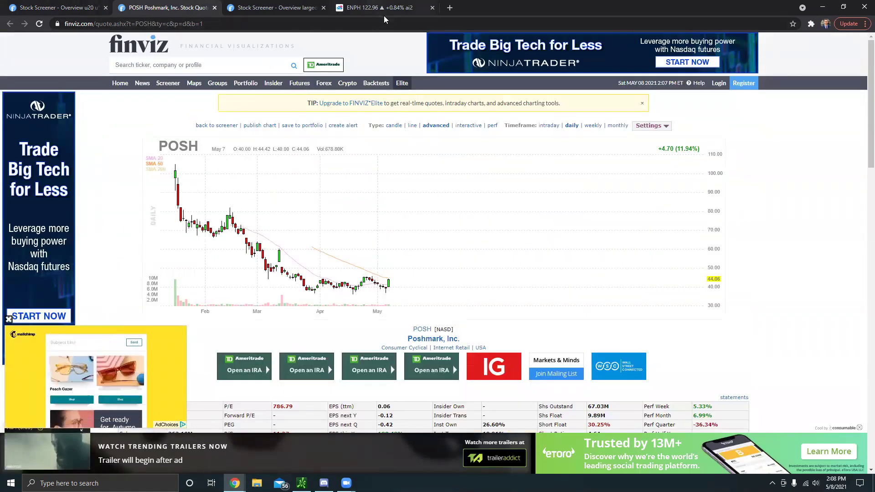
Chart Poshmark (POSH) in TradingView at 44.06, then return to the large-cap screener.
click(383, 14)
text(P)
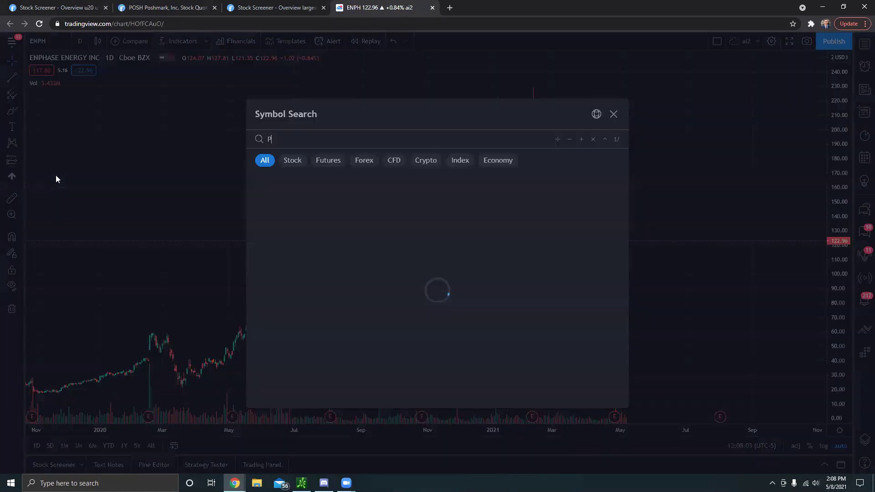
text(OSH)
key(Return)
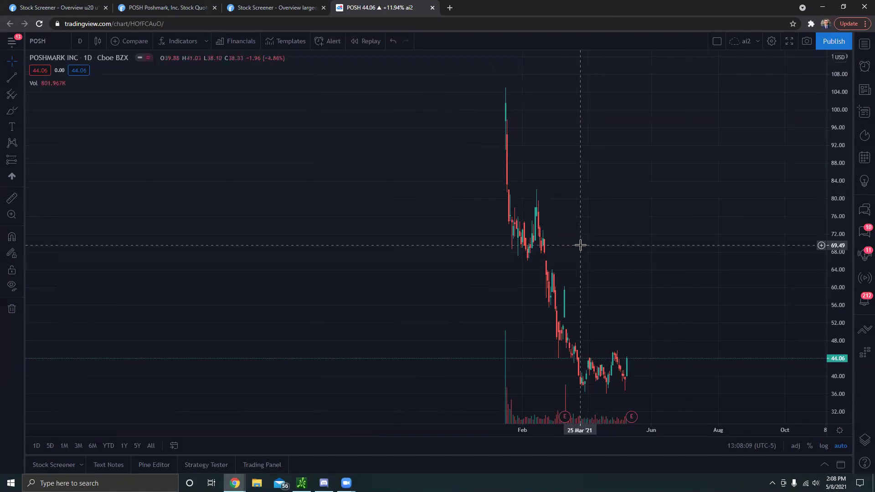
scroll(518, 370, up, 3)
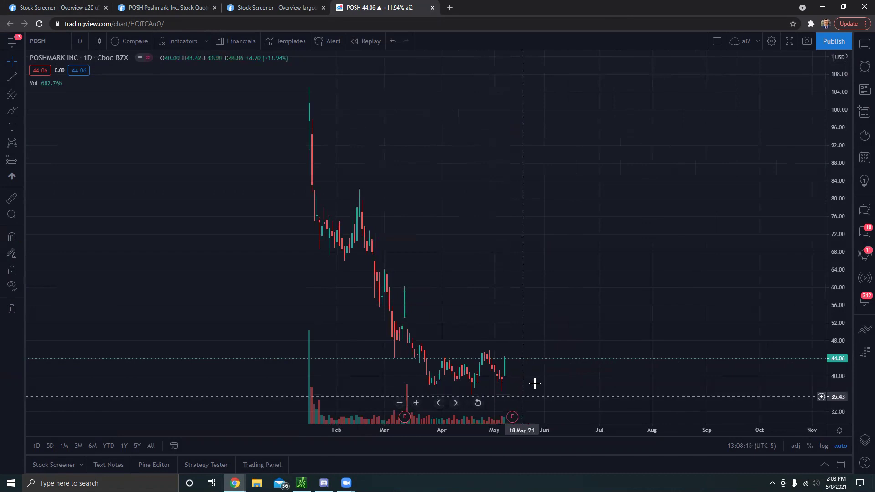
click(301, 9)
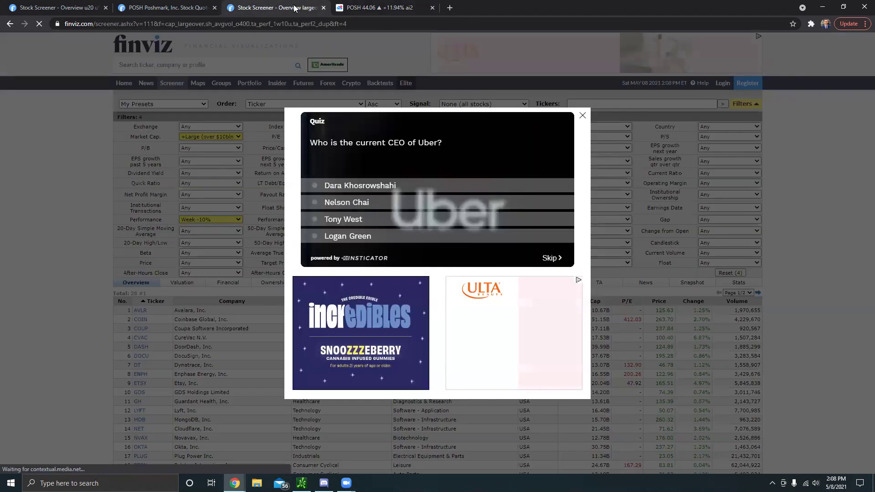
Review POSH's stats, highlighting the 30.25% Short Float, then return to its TradingView chart.
click(160, 9)
scroll(548, 191, down, 5)
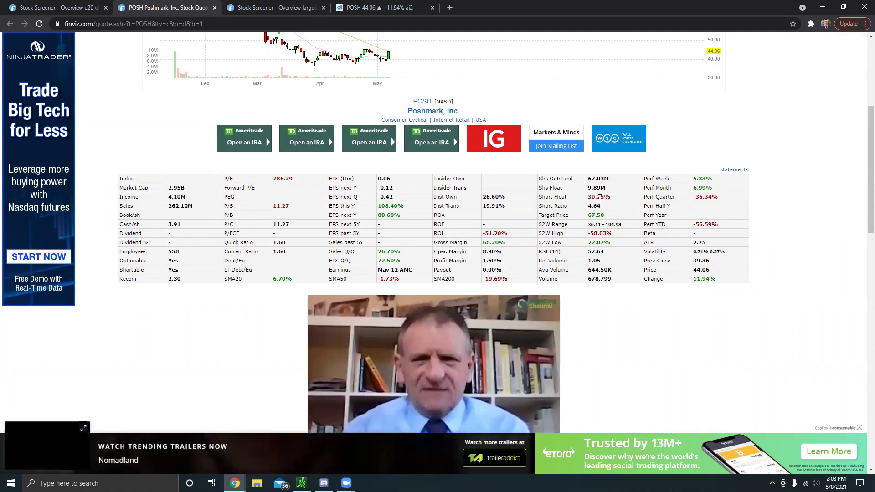
double_click(599, 197)
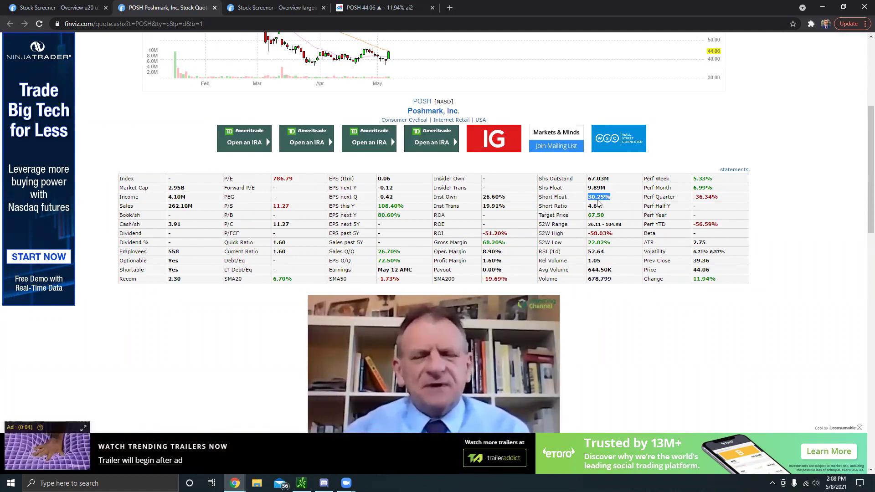
scroll(573, 216, up, 4)
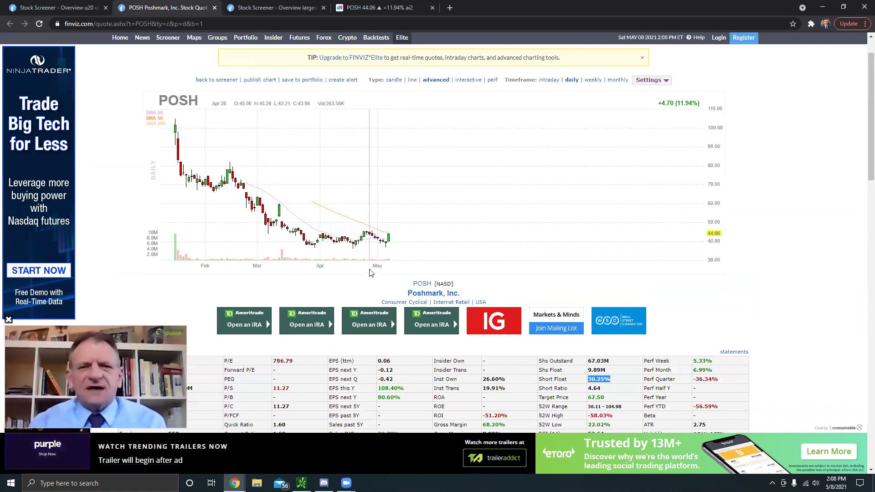
scroll(370, 272, down, 4)
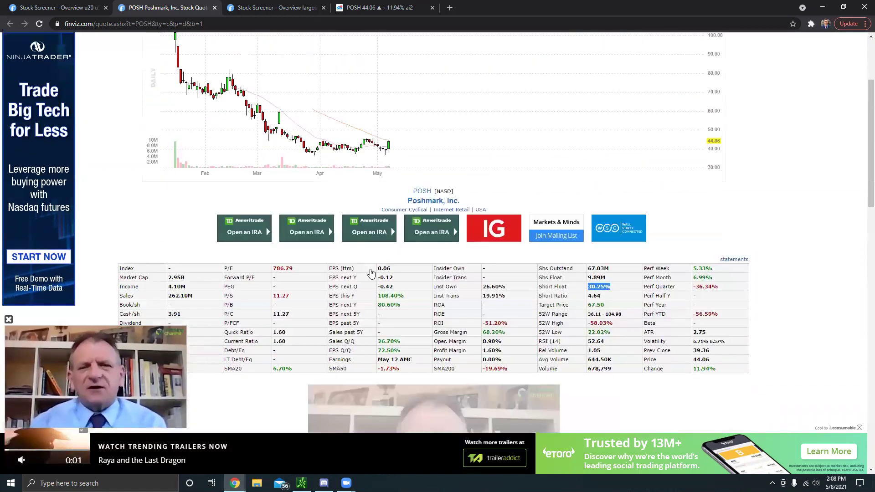
scroll(587, 215, up, 3)
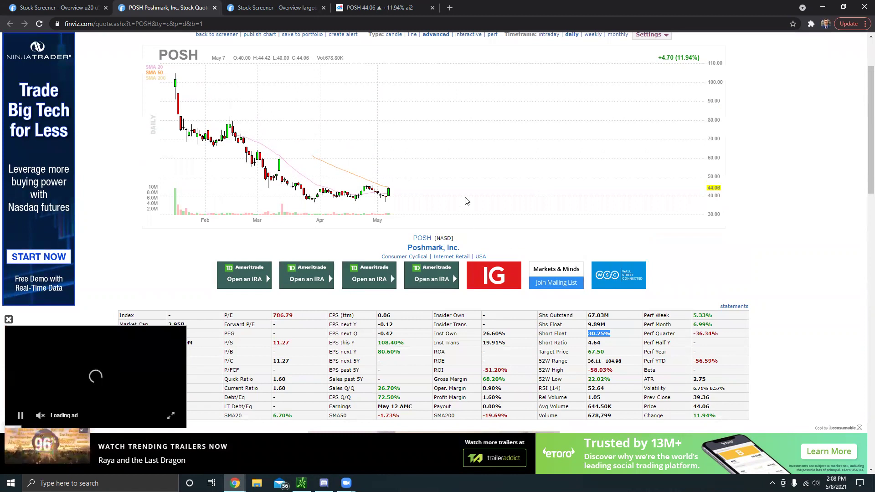
click(374, 9)
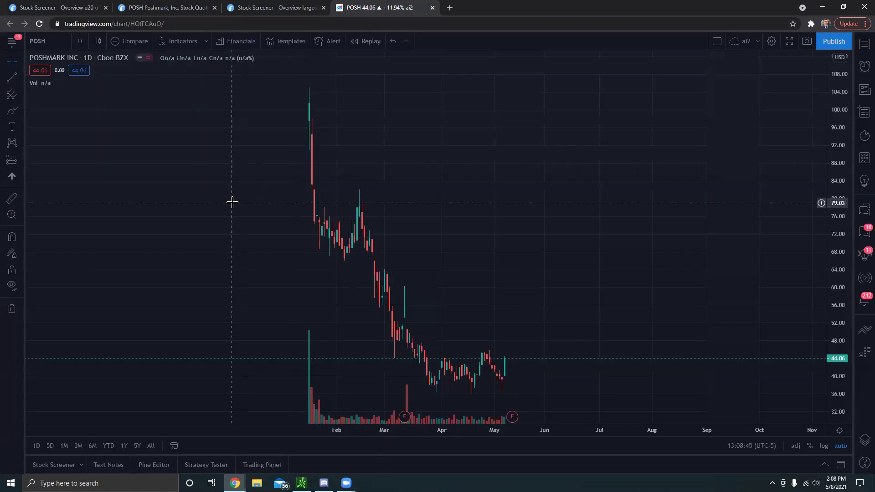
Load GME and pan from 2020 into its early-2021 spike near 480.
text(gme)
key(Return)
drag(193, 223, 521, 277)
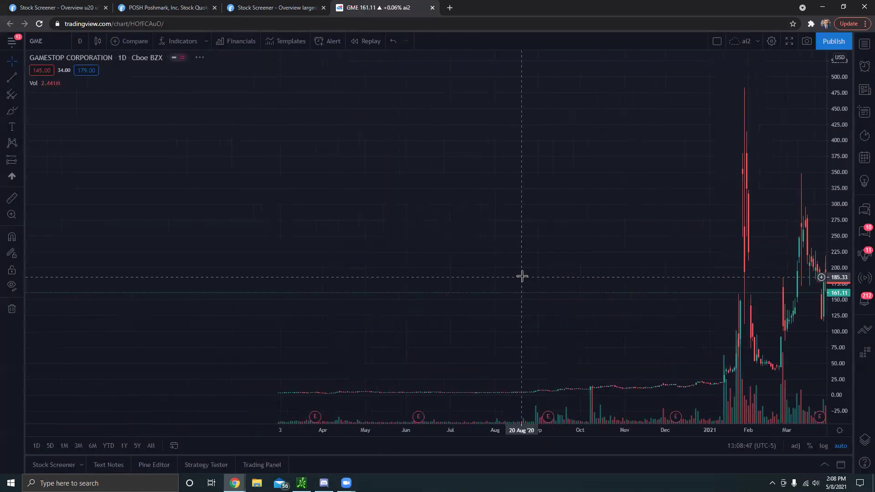
scroll(600, 267, up, 5)
drag(600, 266, 531, 237)
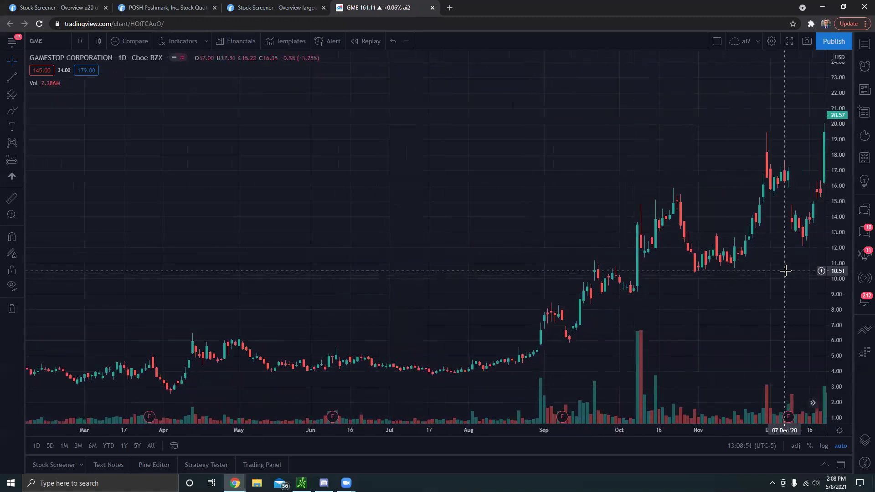
drag(702, 180, 637, 199)
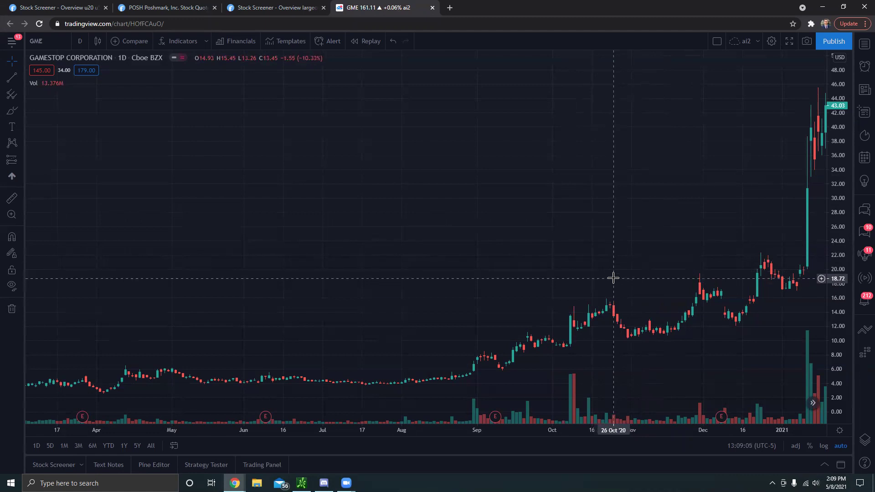
drag(613, 278, 604, 283)
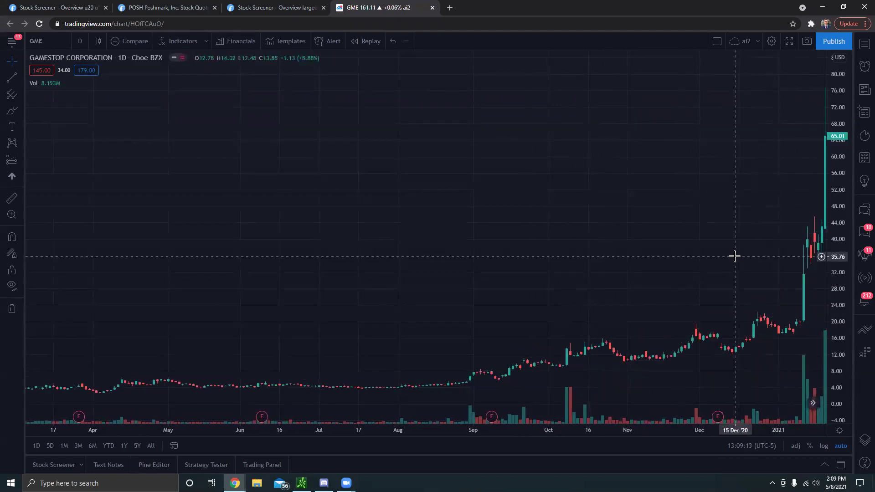
drag(703, 257, 629, 279)
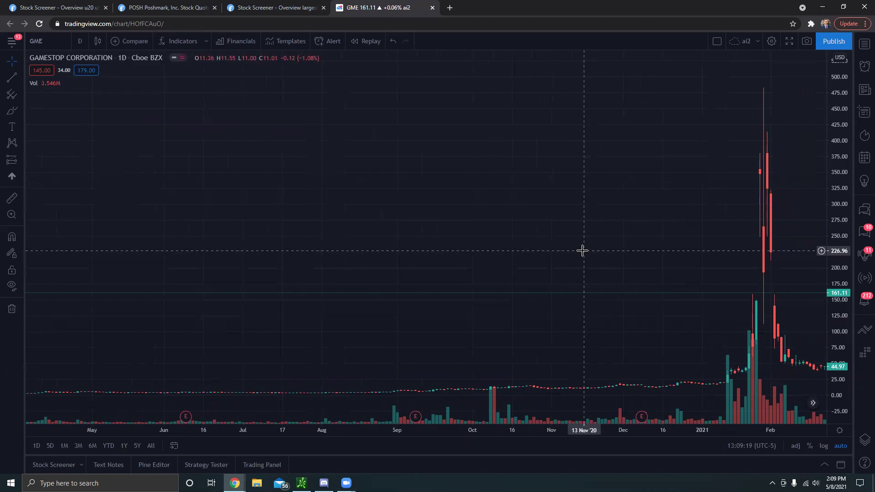
Clear the POSH page selection and floating video, then return to the 11-stock short-squeeze screener.
click(161, 9)
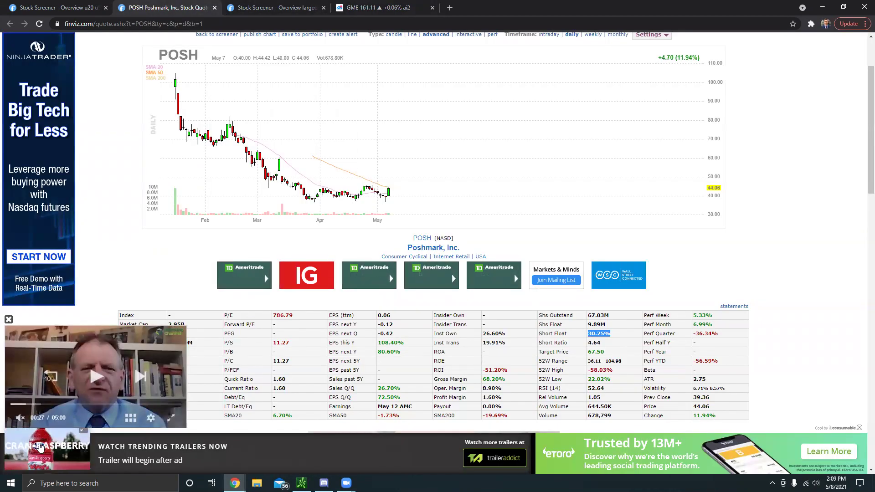
click(145, 266)
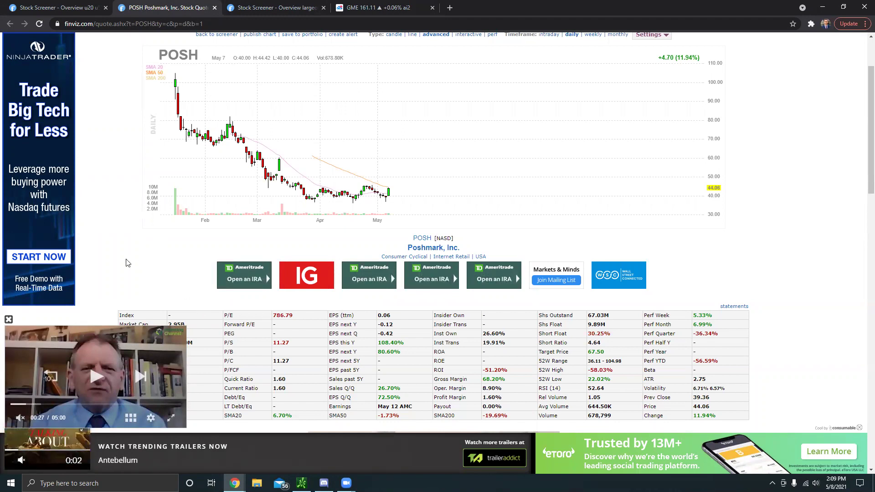
click(10, 319)
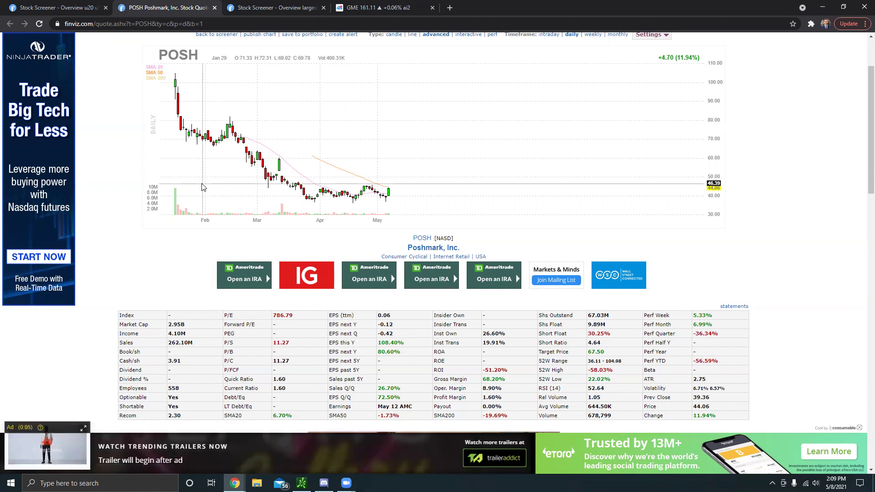
scroll(229, 340, up, 2)
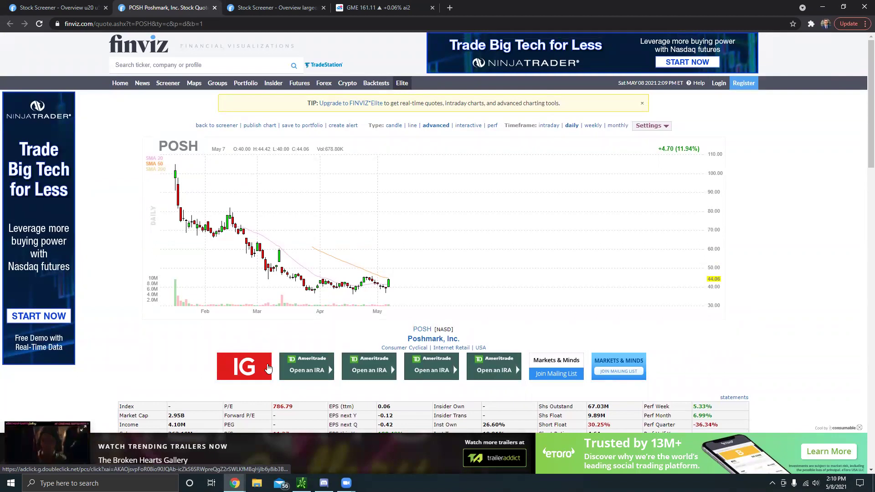
click(55, 8)
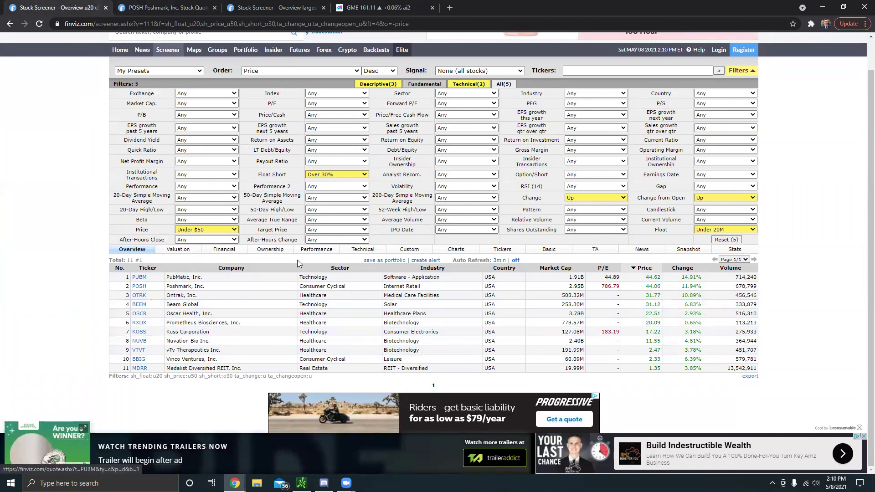
Switch the 11 short-squeeze results to the Charts view and scroll through the grid.
click(456, 249)
scroll(164, 202, down, 2)
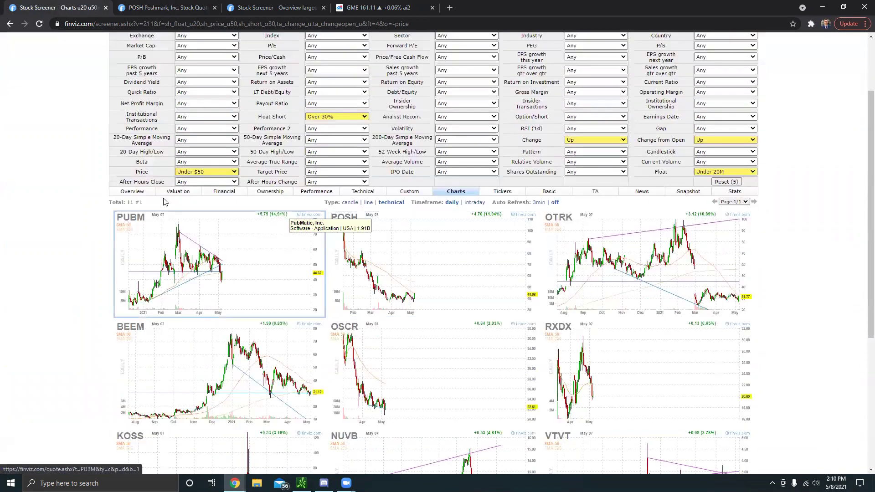
scroll(297, 259, down, 2)
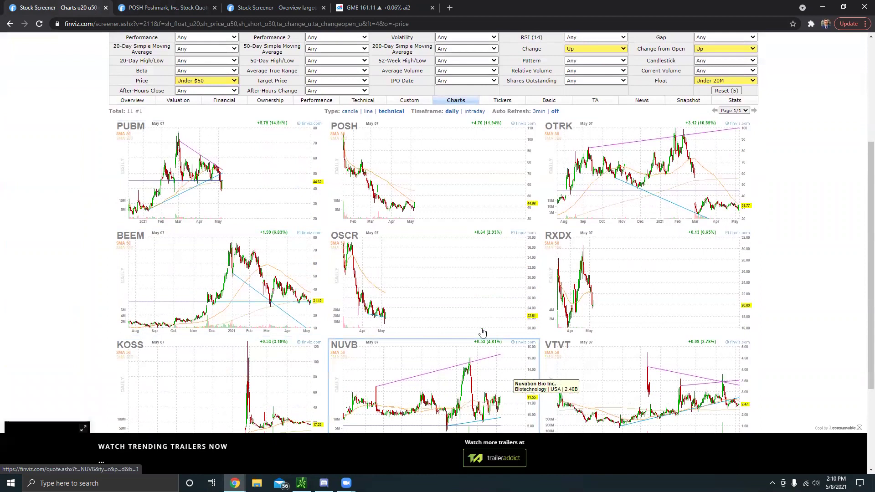
scroll(565, 292, down, 1)
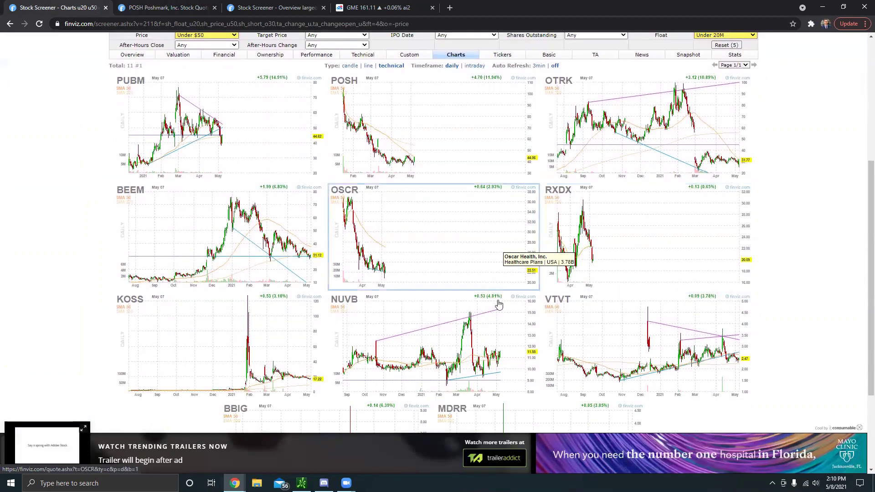
scroll(364, 191, down, 1)
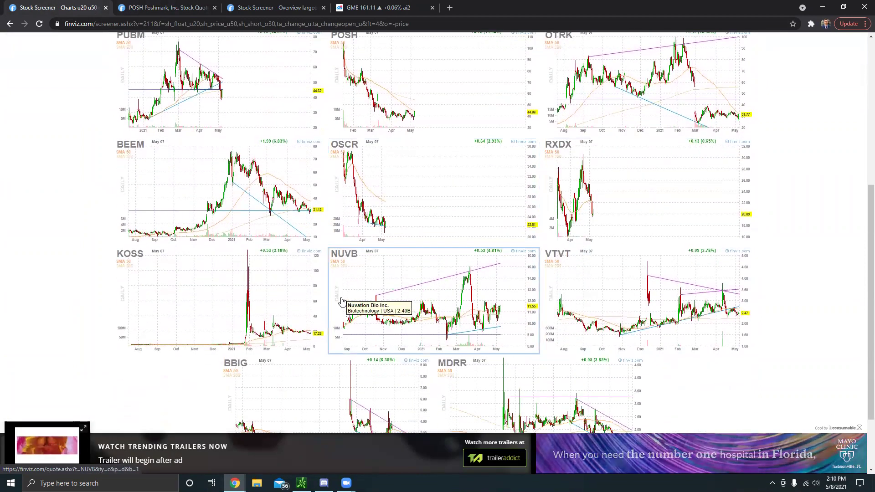
scroll(435, 336, down, 2)
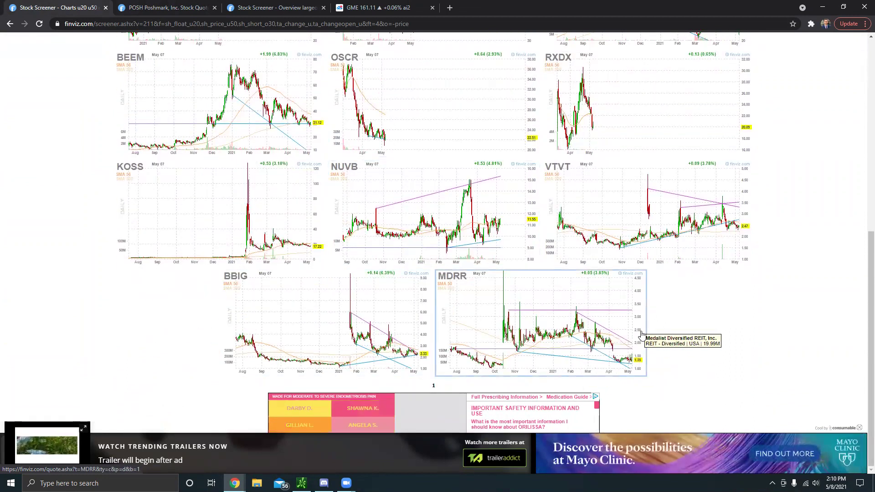
scroll(546, 319, up, 7)
Open the large-cap screener, dismiss the quiz popup, and keep Market Cap at +Large (over $10bln).
click(278, 8)
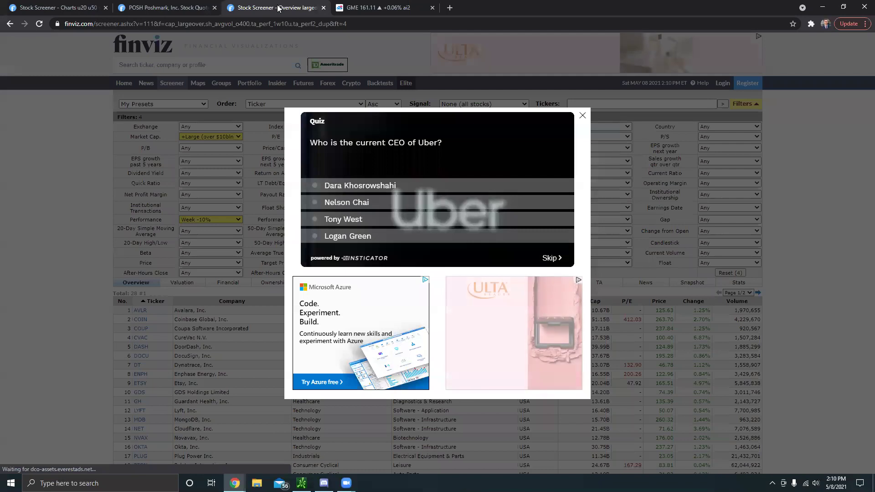
click(83, 283)
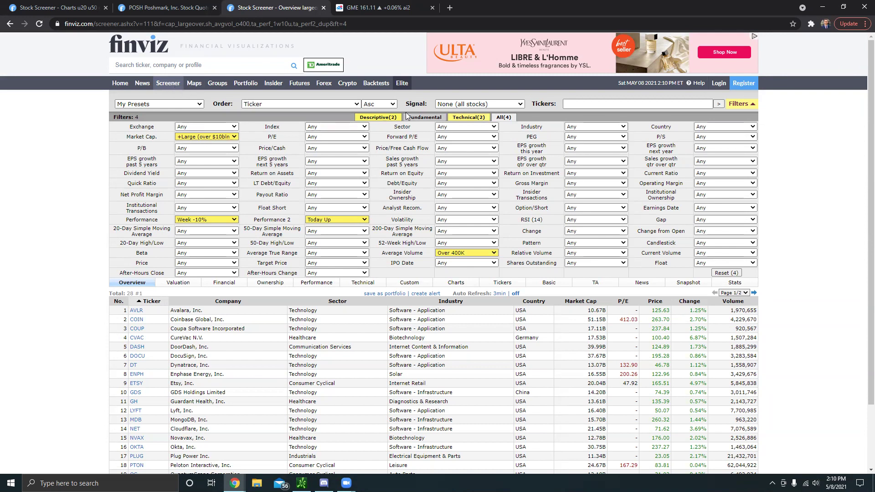
click(195, 138)
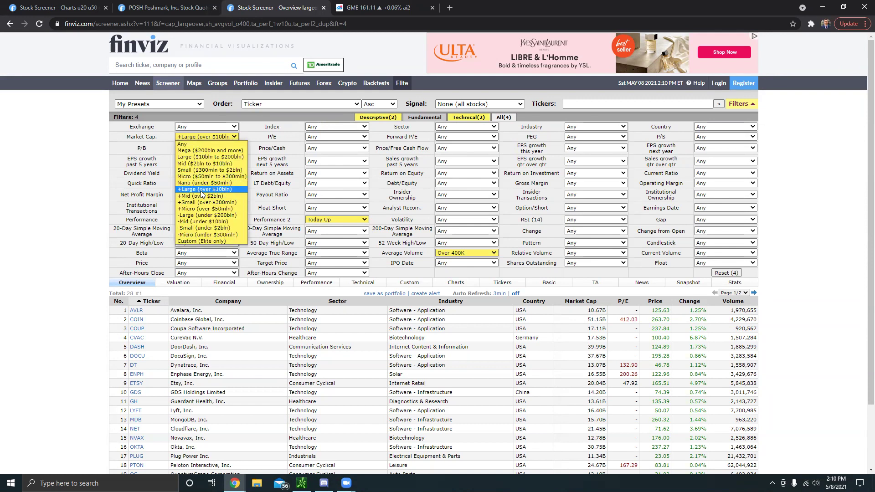
click(50, 198)
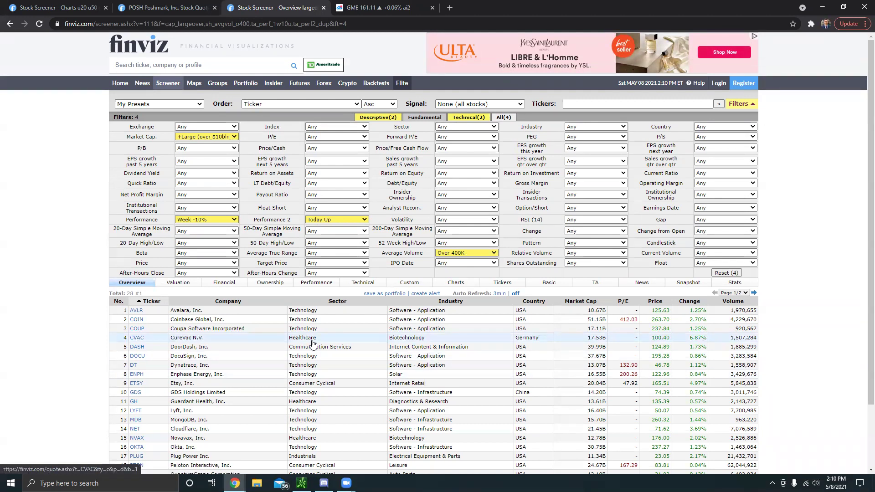
scroll(313, 344, down, 2)
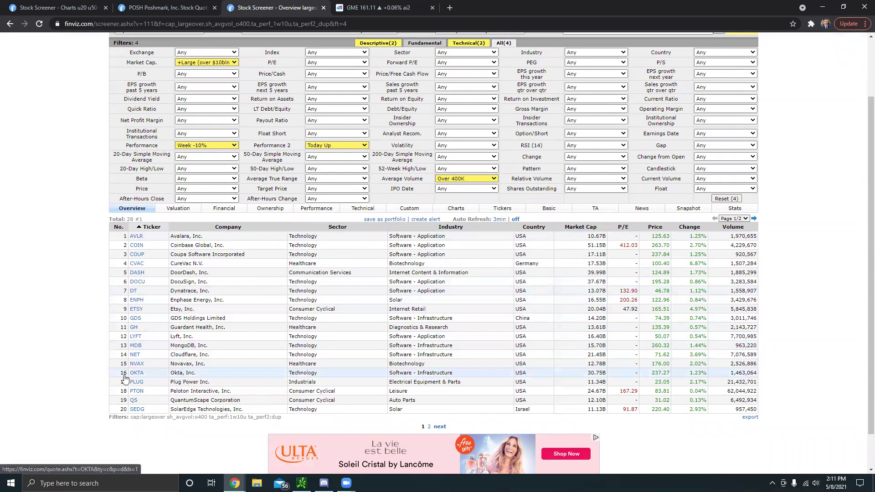
mouse_move(165, 255)
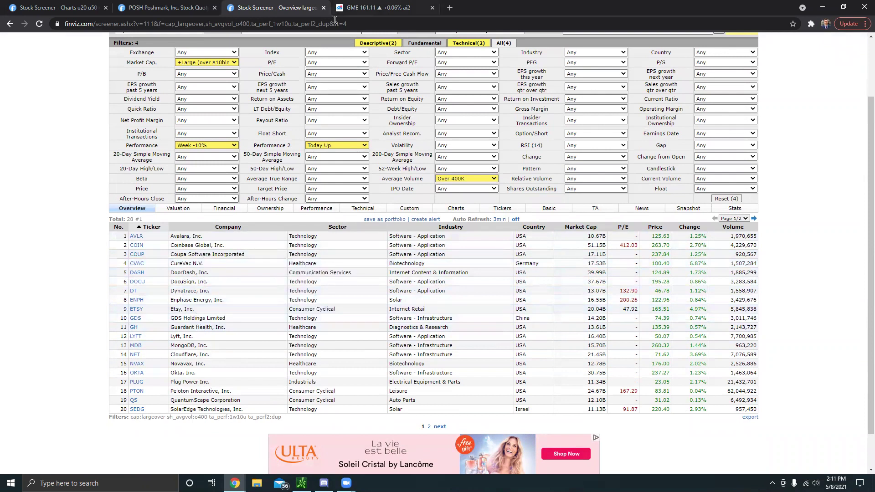
Chart COIN in TradingView and drag the chart to show its whole history.
key(ctrl+Tab)
text(COIN)
key(Return)
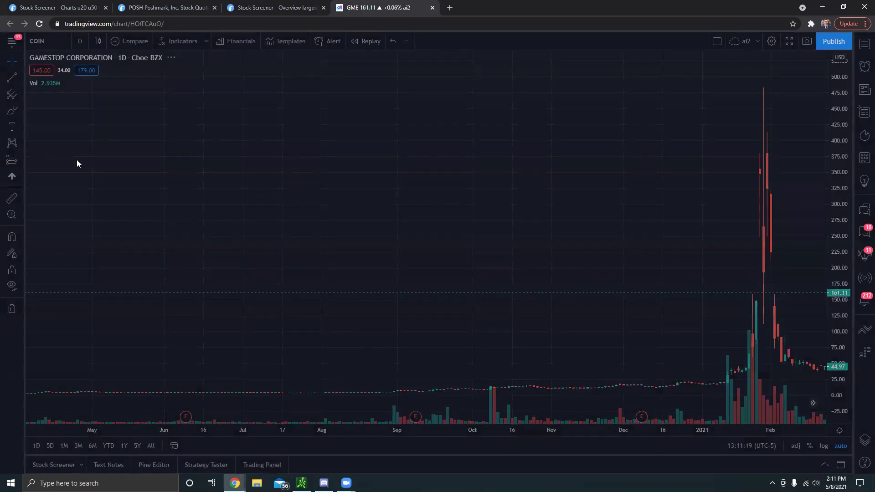
drag(633, 196, 279, 253)
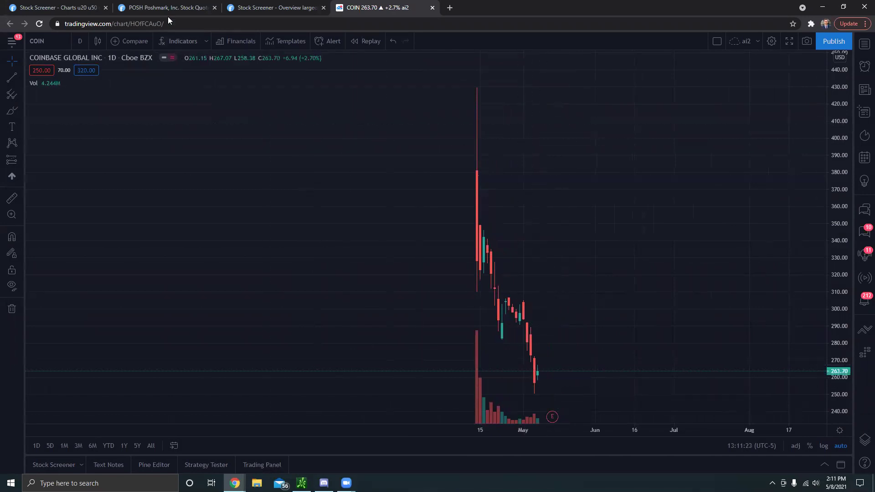
Check the large-cap screener results, then chart ENPH in TradingView.
click(250, 13)
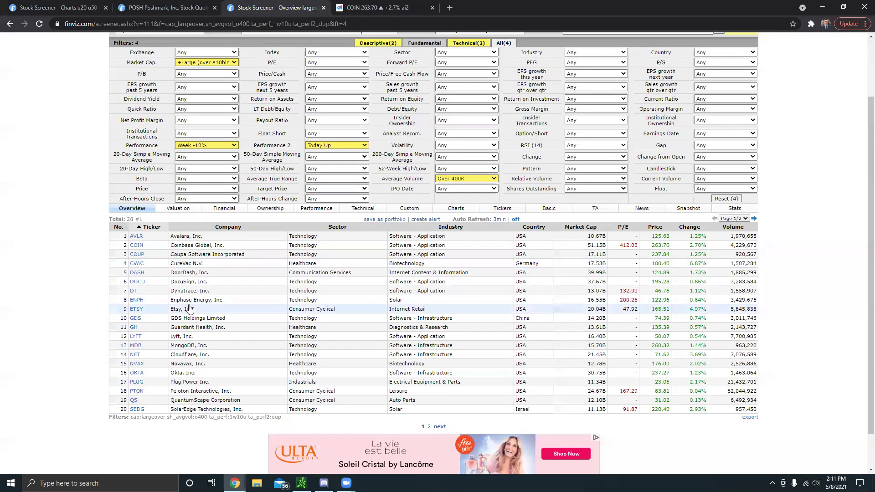
mouse_move(138, 303)
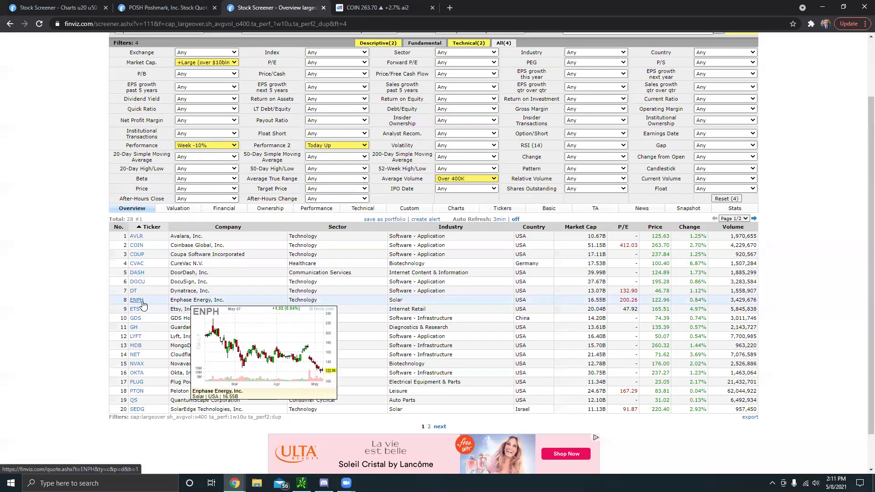
click(373, 8)
text(ENPH)
key(Return)
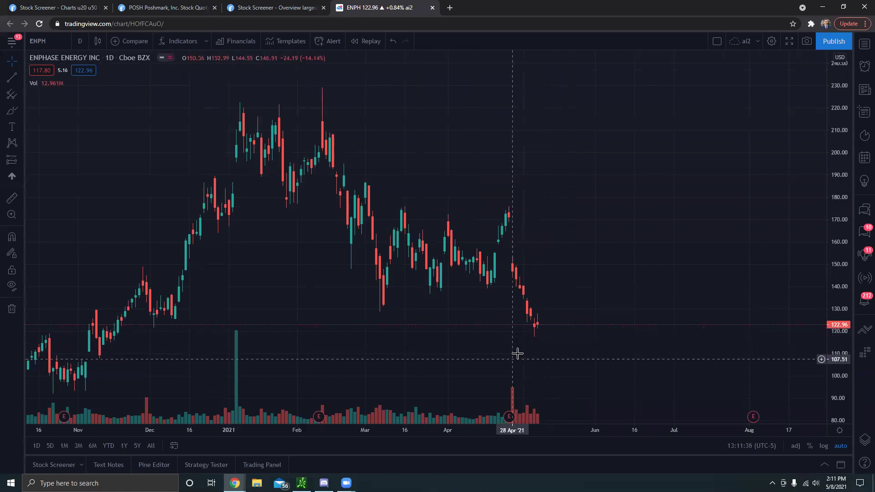
scroll(518, 353, down, 5)
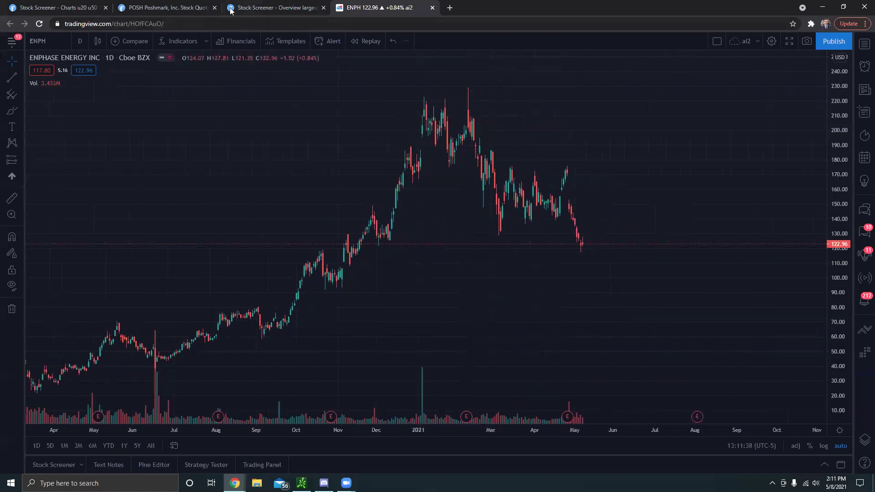
Glance at the screener again, chart PTON in TradingView, then return to the Finviz results.
click(244, 7)
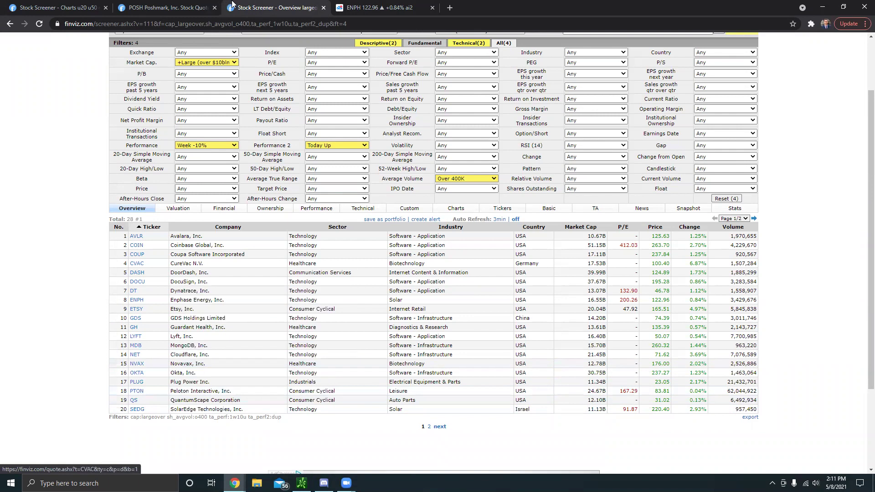
click(378, 7)
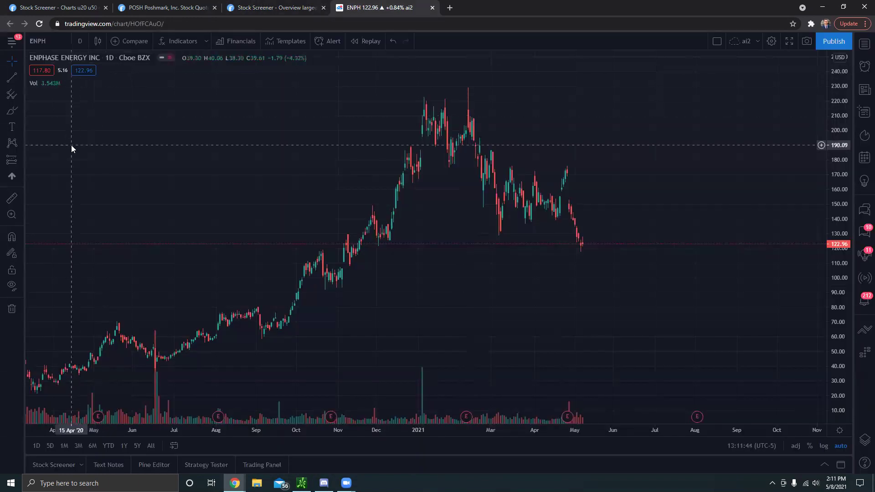
text(PTON)
key(Return)
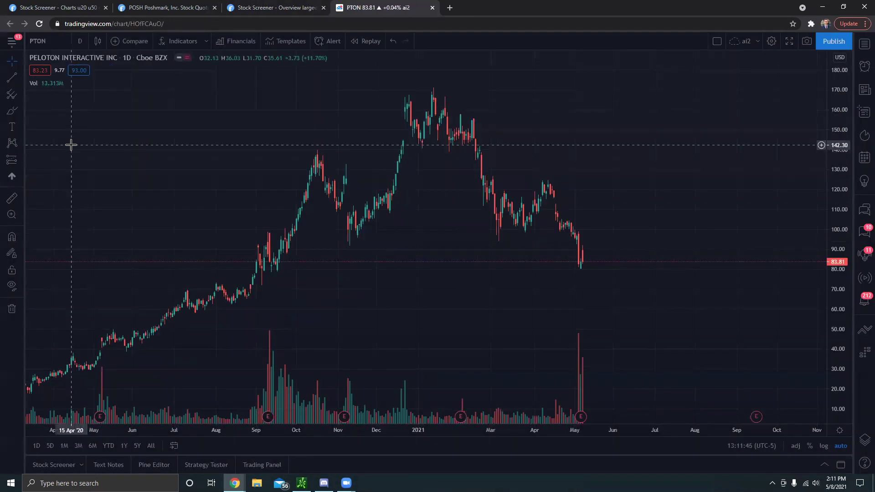
click(271, 7)
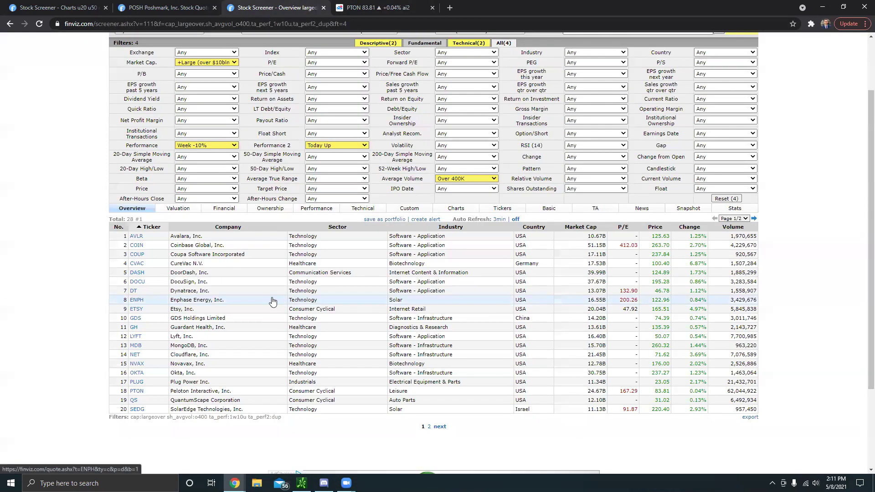
Switch the 28-stock large-cap screener to Charts view and scroll through the chart grid.
click(455, 209)
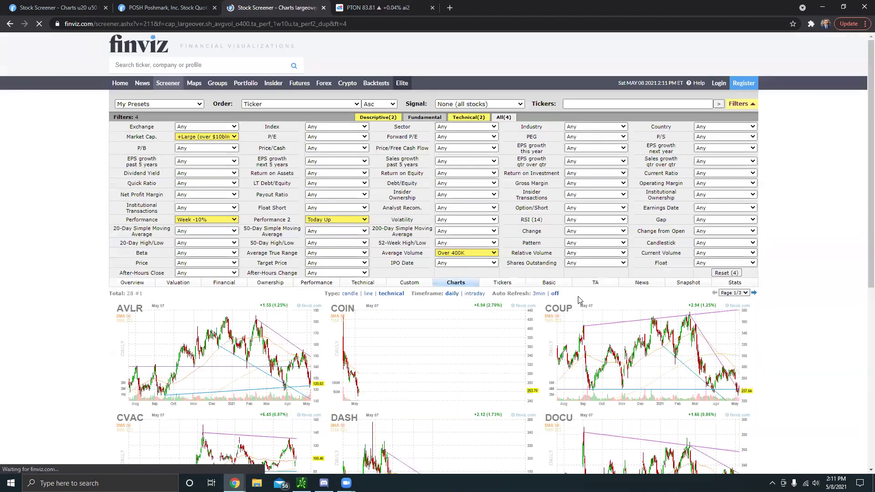
scroll(579, 300, down, 2)
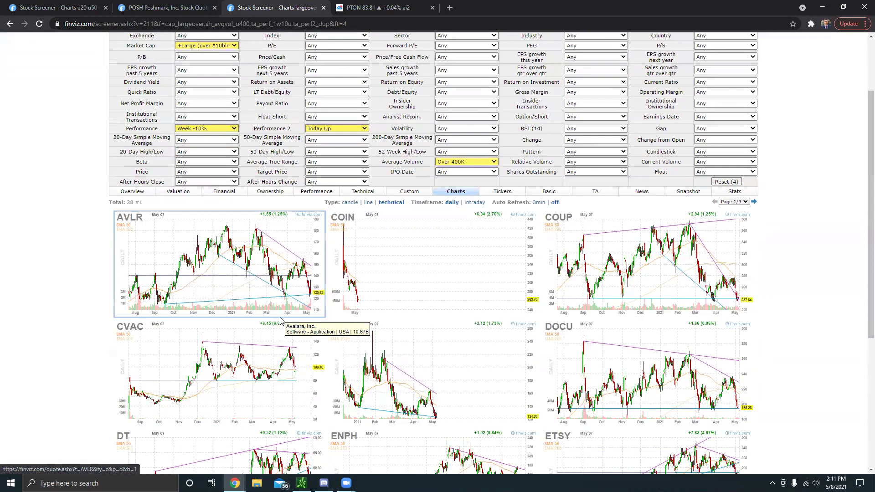
scroll(280, 320, down, 1)
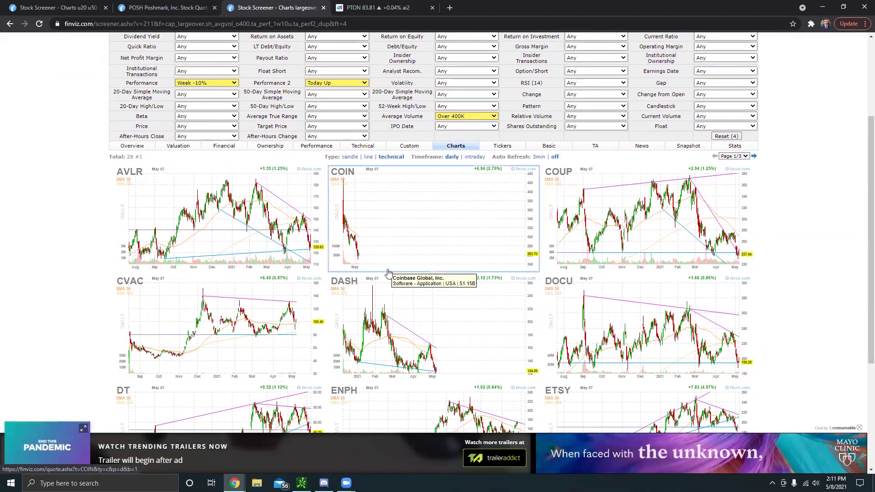
scroll(388, 272, down, 2)
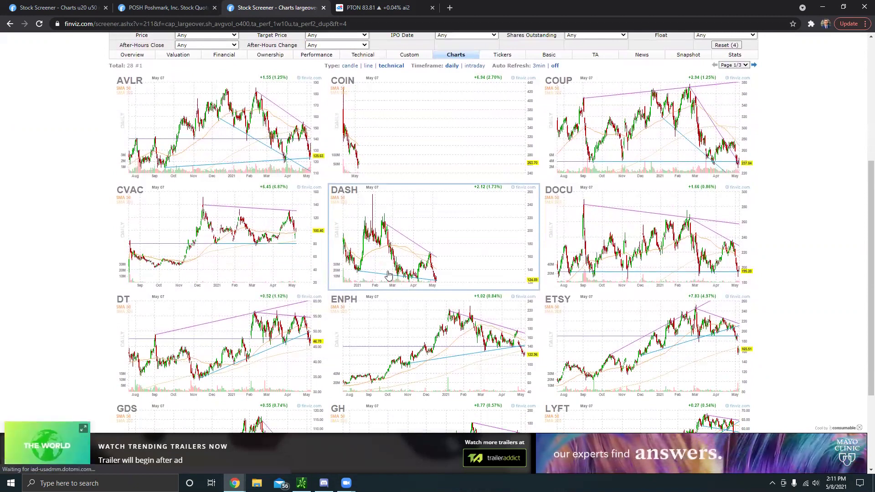
scroll(429, 343, down, 1)
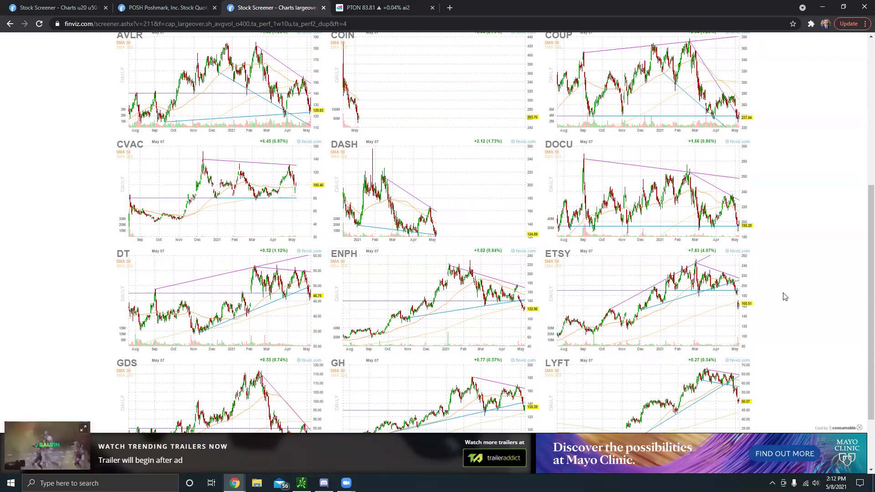
scroll(775, 297, up, 2)
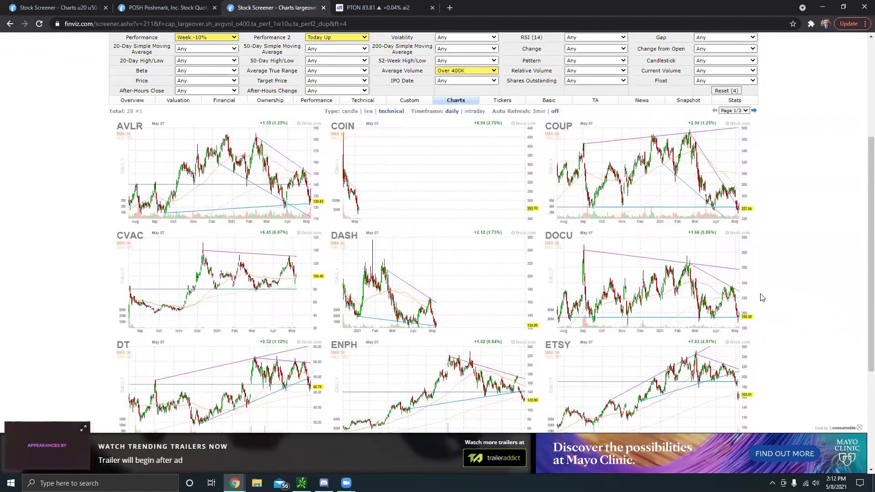
scroll(785, 292, down, 4)
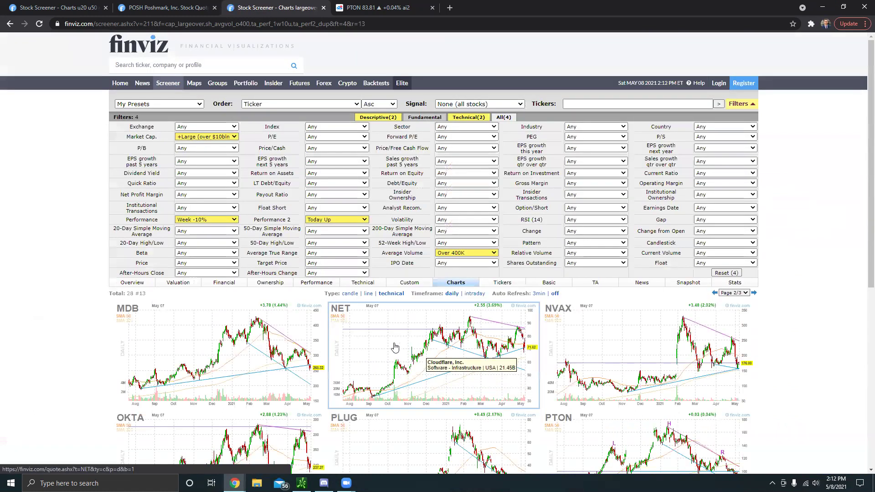
scroll(401, 346, down, 2)
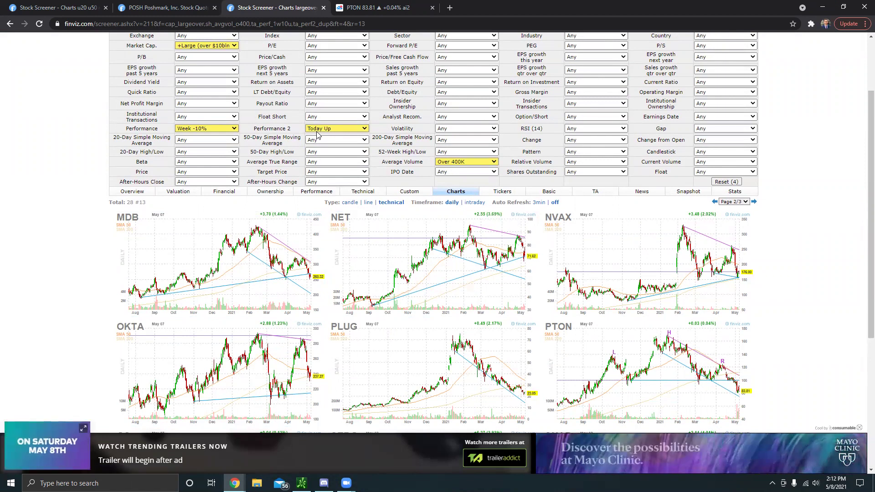
scroll(633, 313, down, 3)
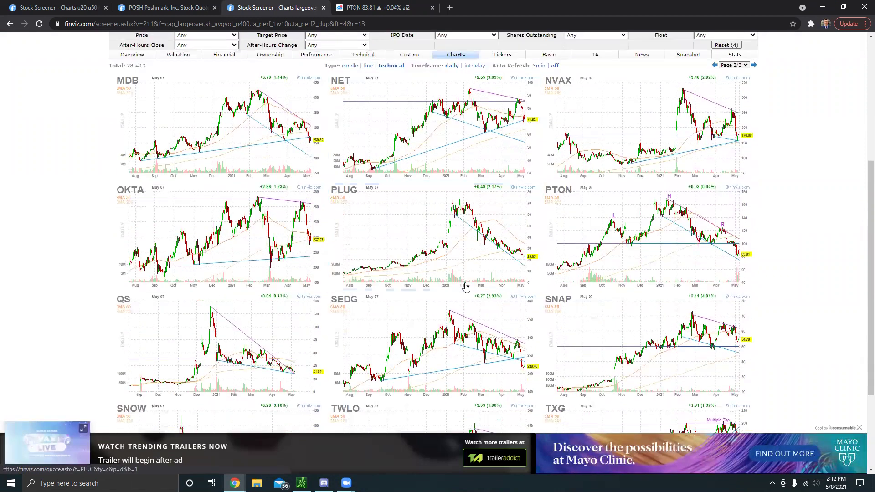
scroll(634, 314, down, 2)
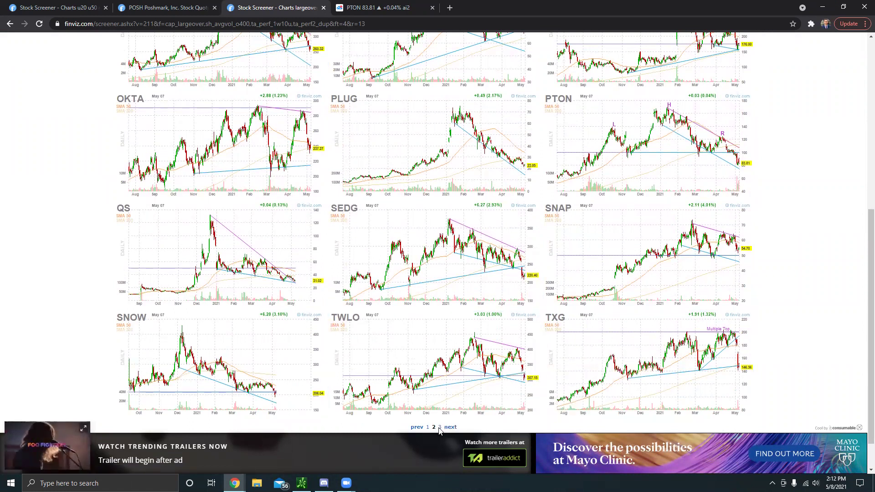
scroll(440, 430, down, 1)
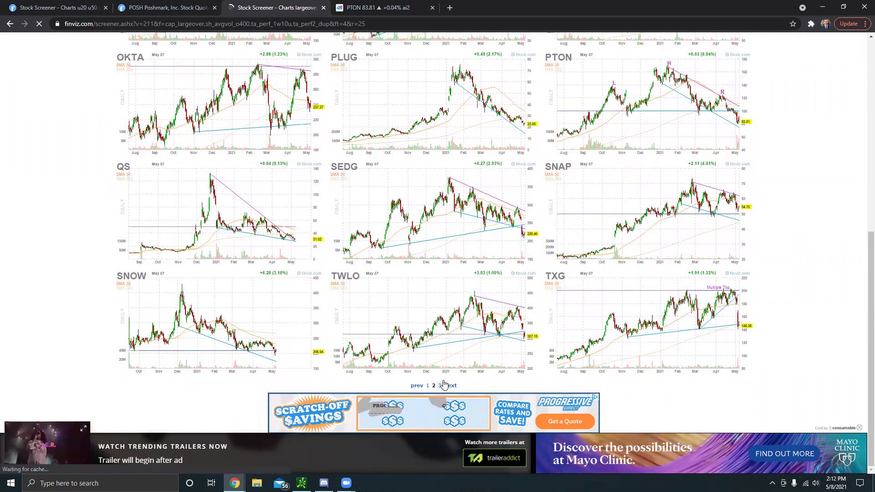
scroll(184, 379, down, 2)
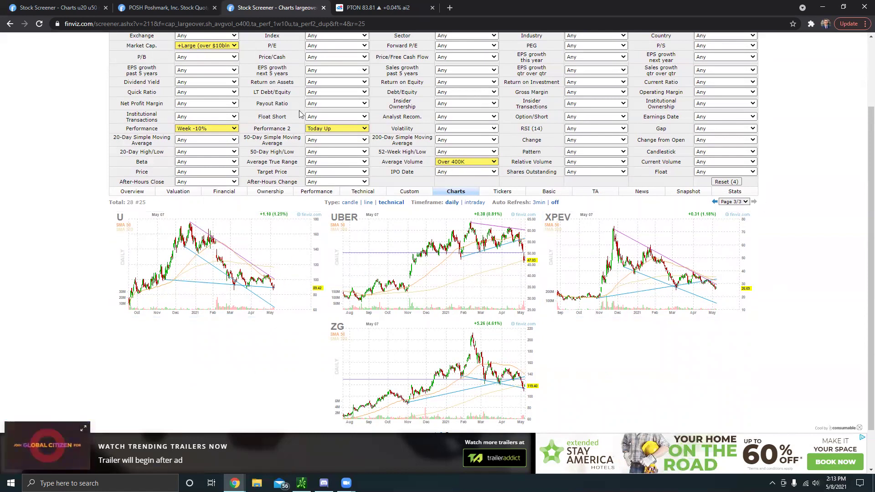
scroll(166, 210, up, 2)
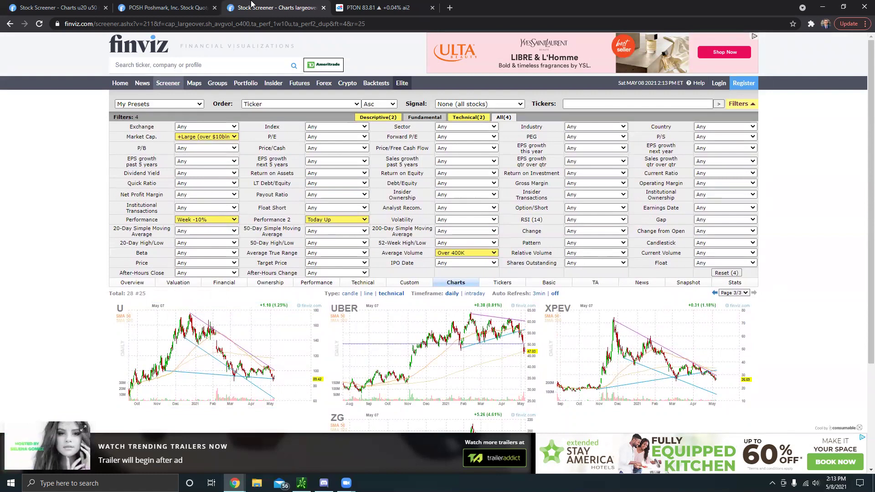
Switch to the short-squeeze screener and scroll down its chart results.
key(ctrl+1)
scroll(339, 361, down, 3)
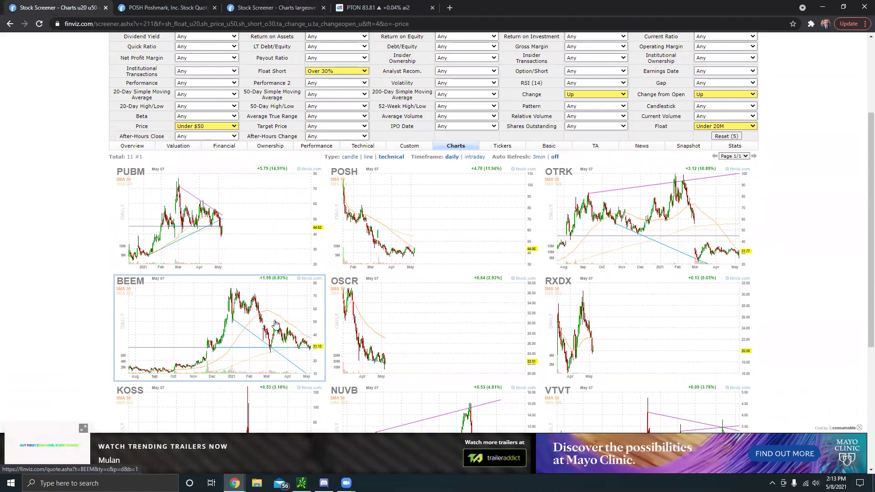
scroll(479, 287, down, 2)
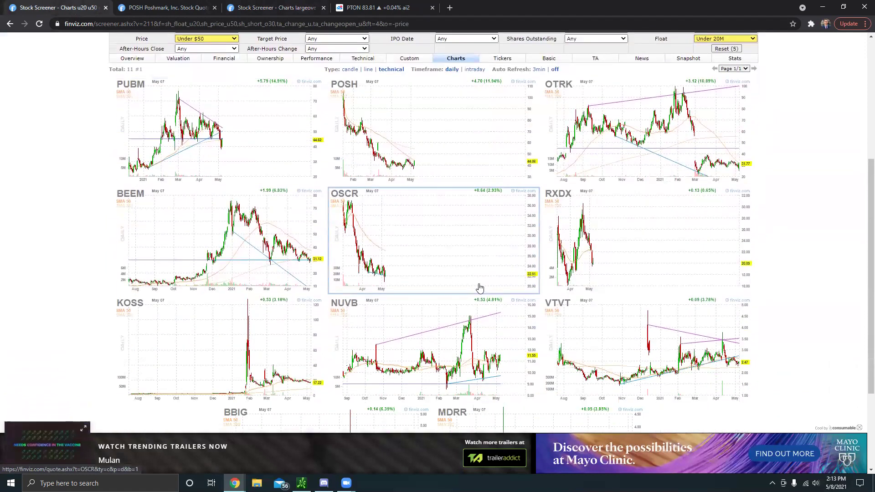
scroll(489, 314, down, 3)
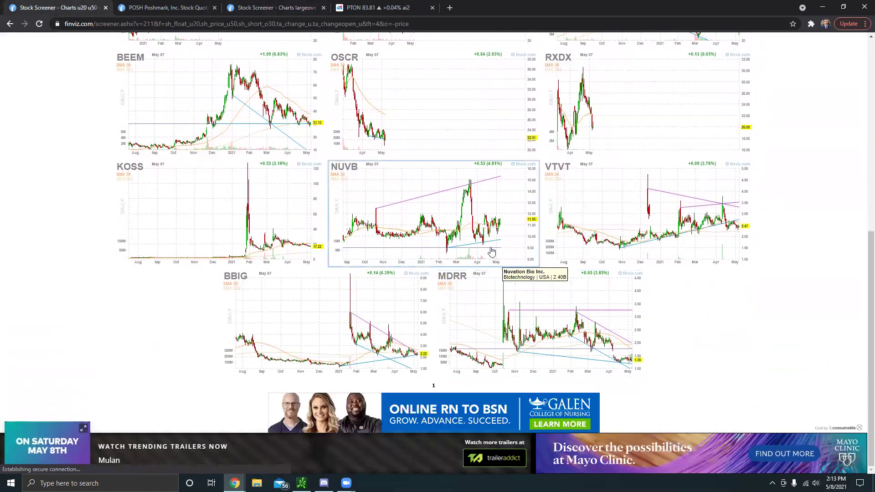
Review the BBIG quote page, then go back to the screener charts starting with PUBM.
click(394, 341)
scroll(526, 329, down, 3)
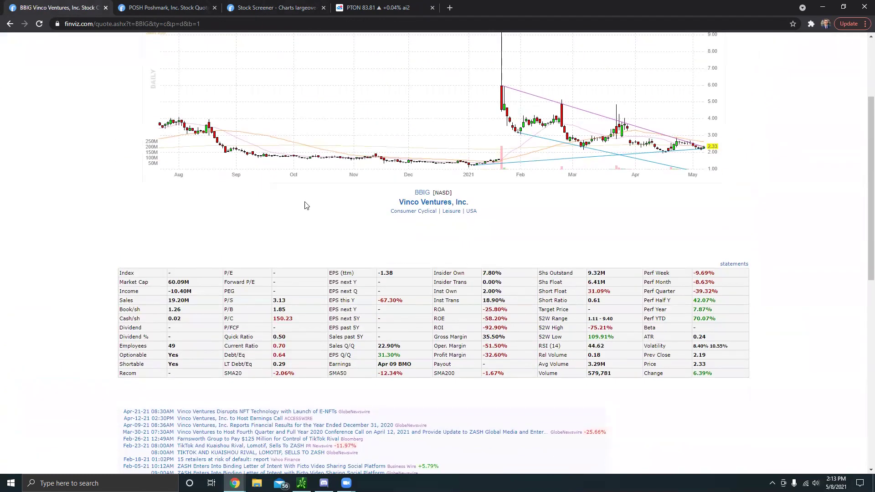
scroll(149, 267, up, 3)
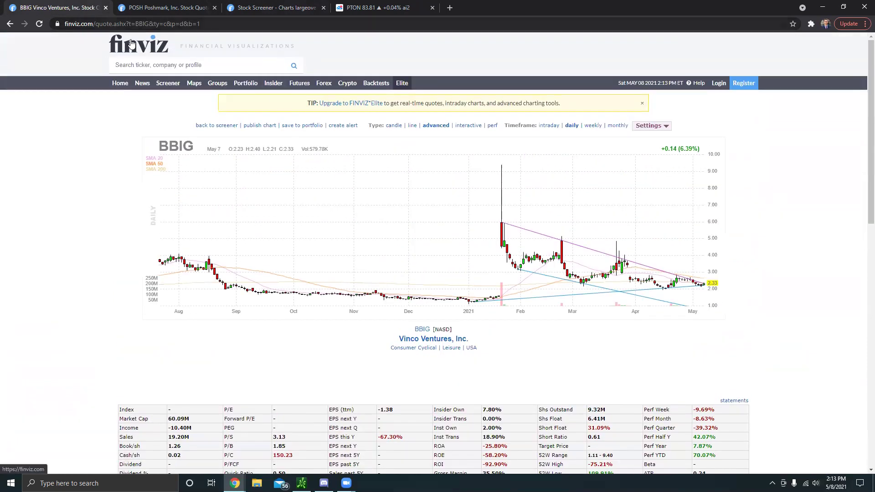
click(10, 24)
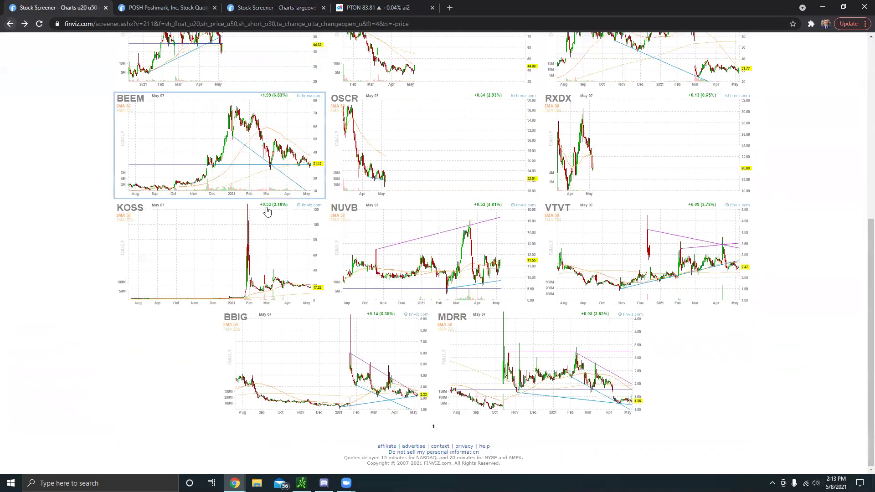
scroll(267, 211, up, 7)
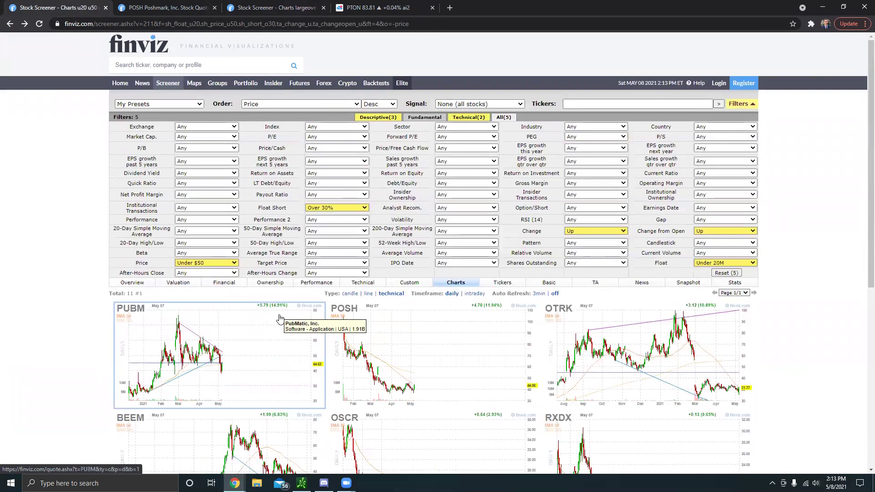